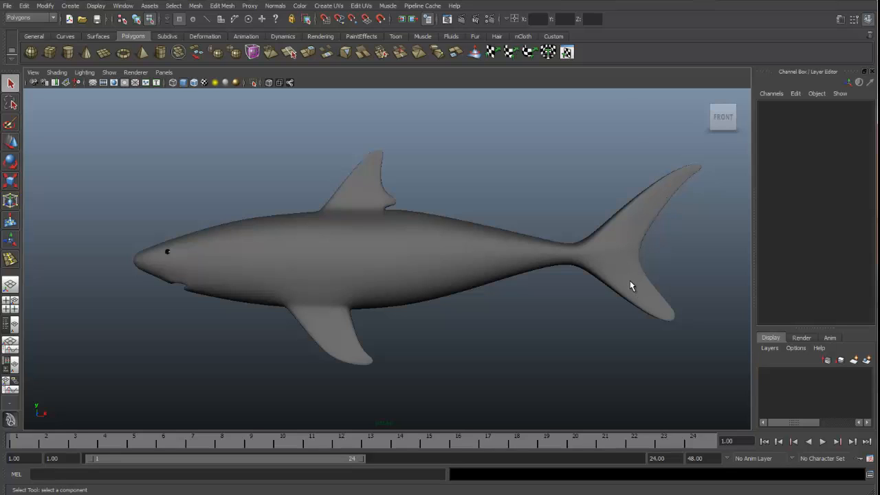
Step: Switch the finished shark mesh to unsmoothed polygon display and hide it
click(489, 271)
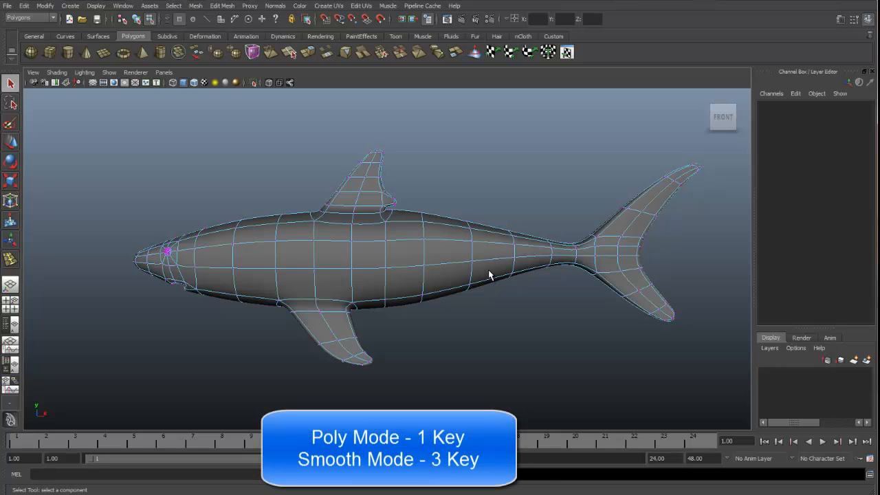
key(1)
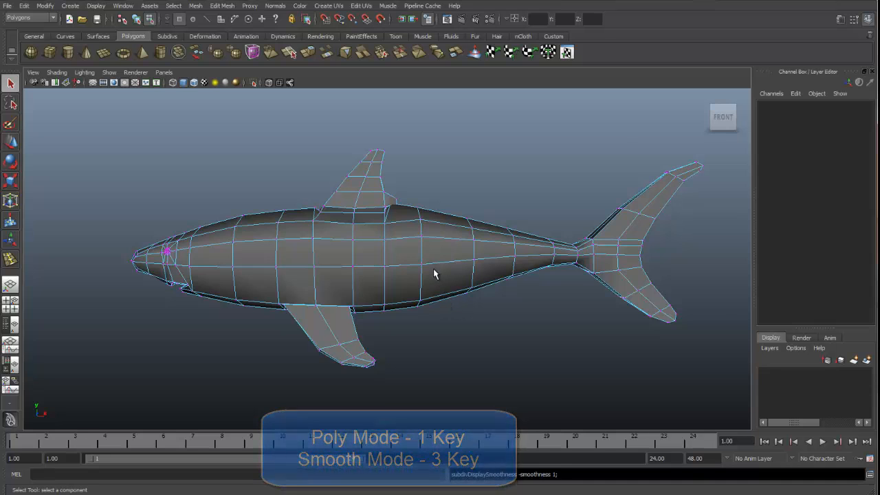
key(F8)
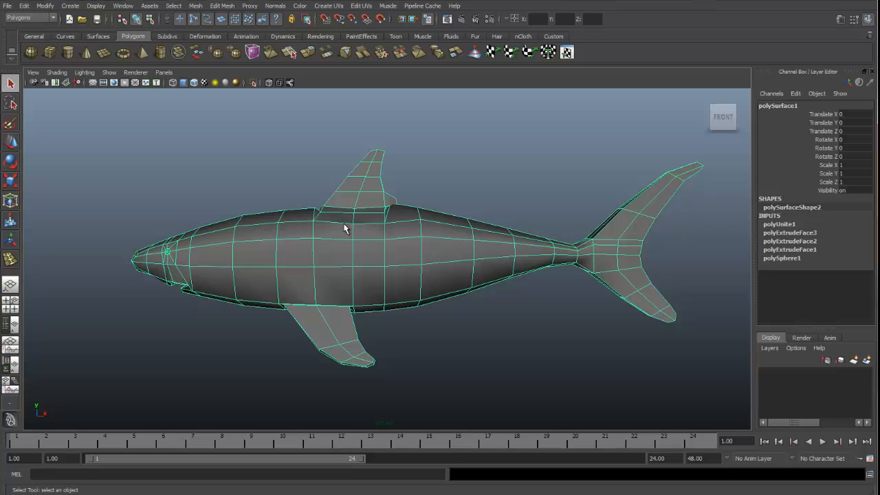
click(95, 5)
mouse_move(110, 53)
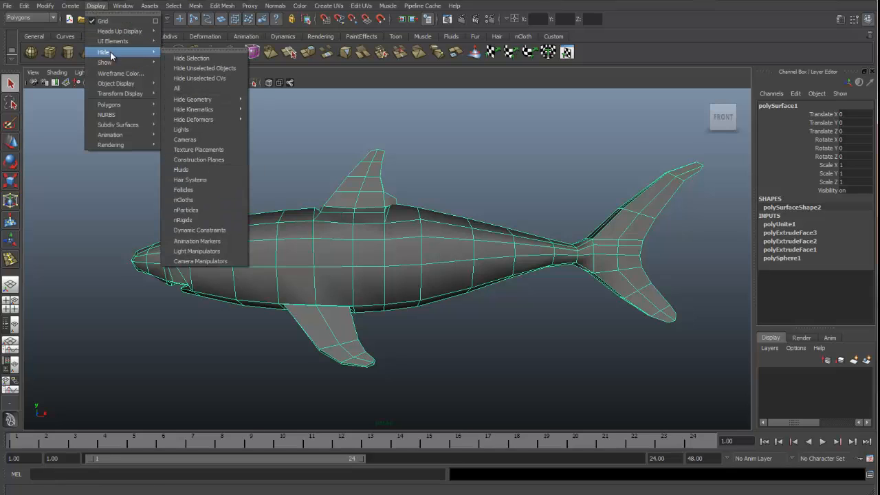
click(191, 58)
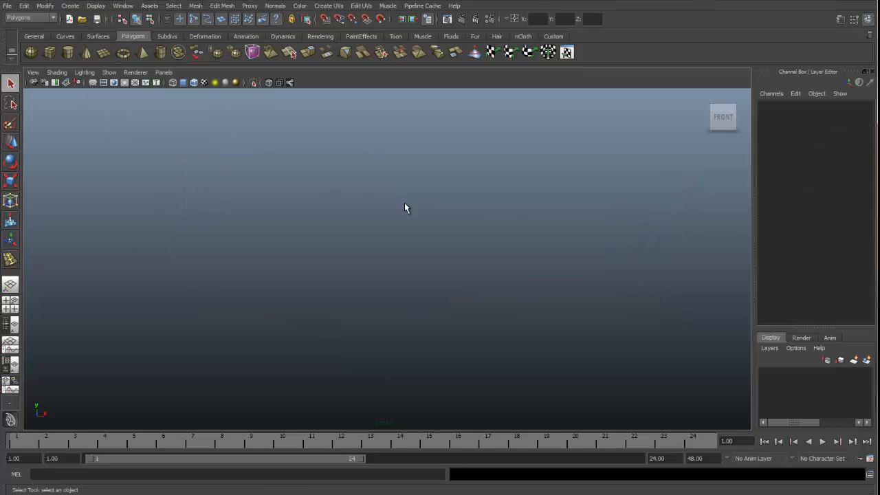
Step: Create a polygon cube over the side-view shark reference in the front view and show its creation settings
key(space)
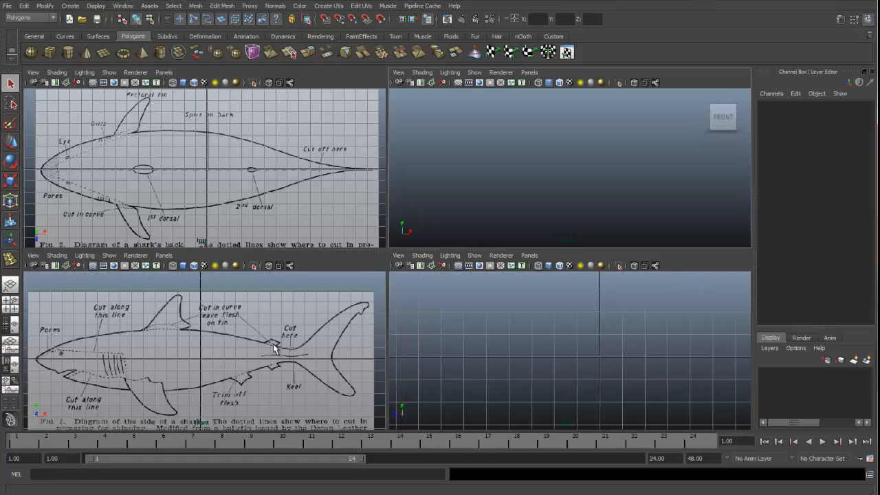
alt+middle_drag(217, 334, 218, 320)
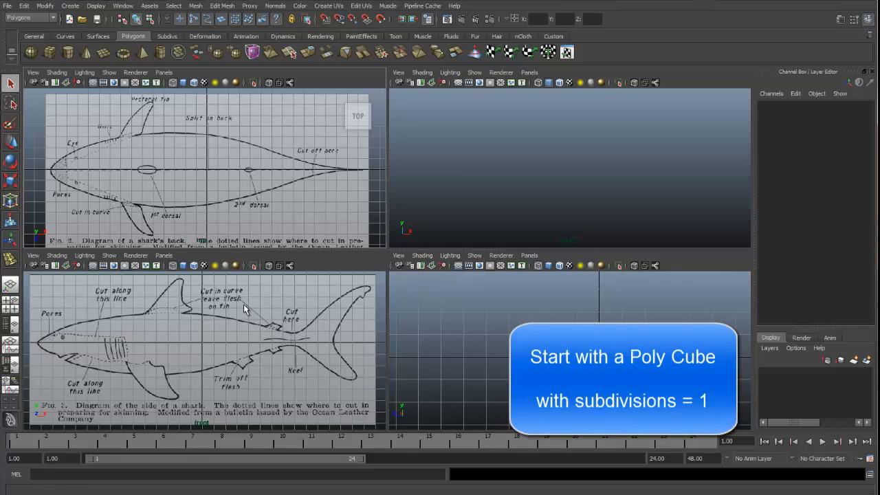
key(space)
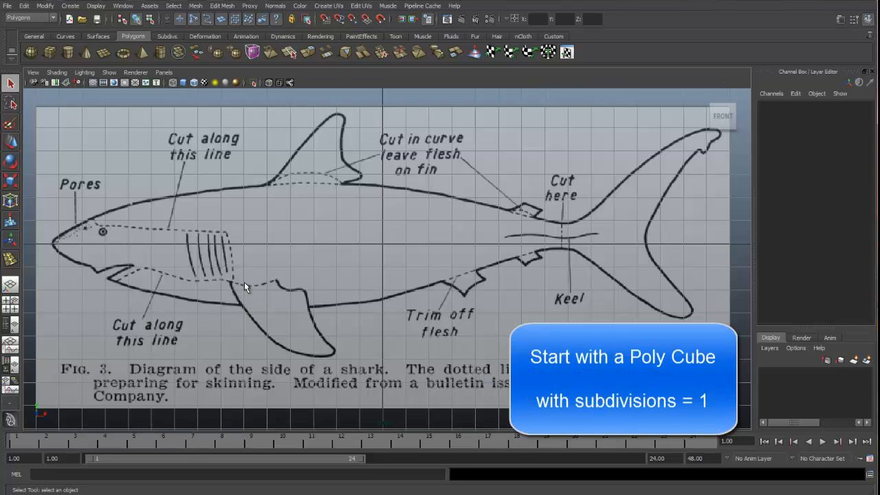
click(51, 50)
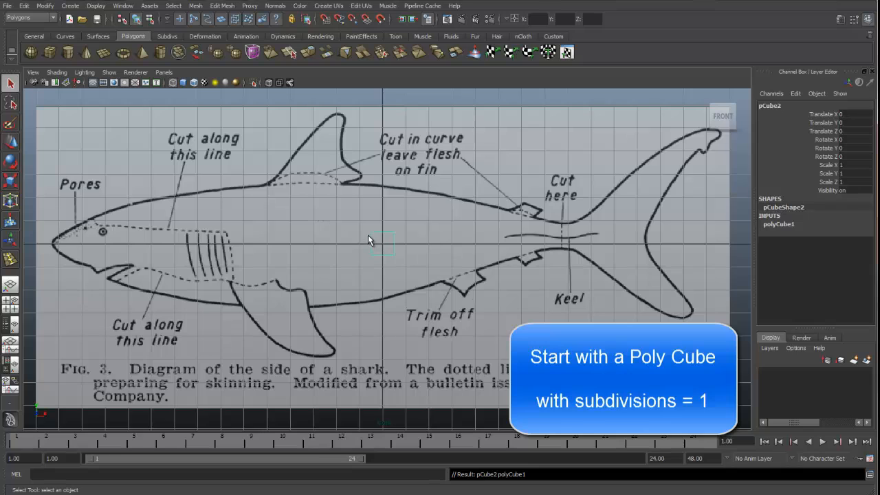
click(776, 224)
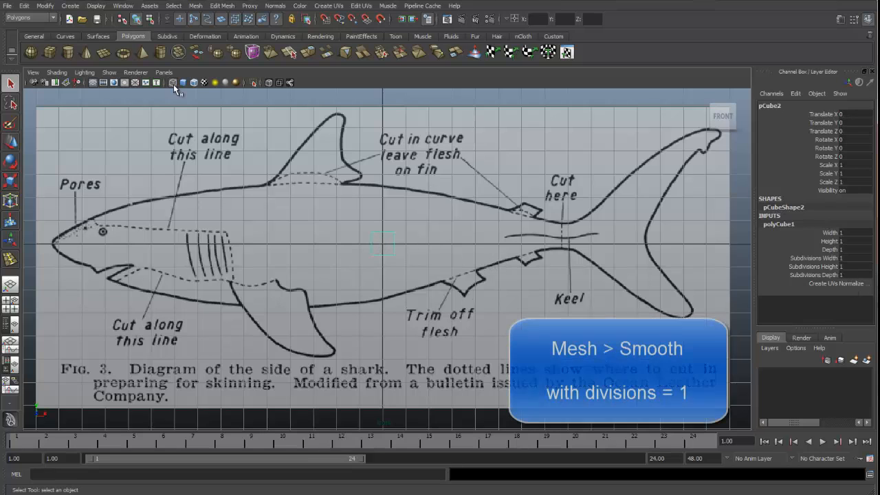
Step: Smooth the cube mesh with one division and reselect it
click(196, 6)
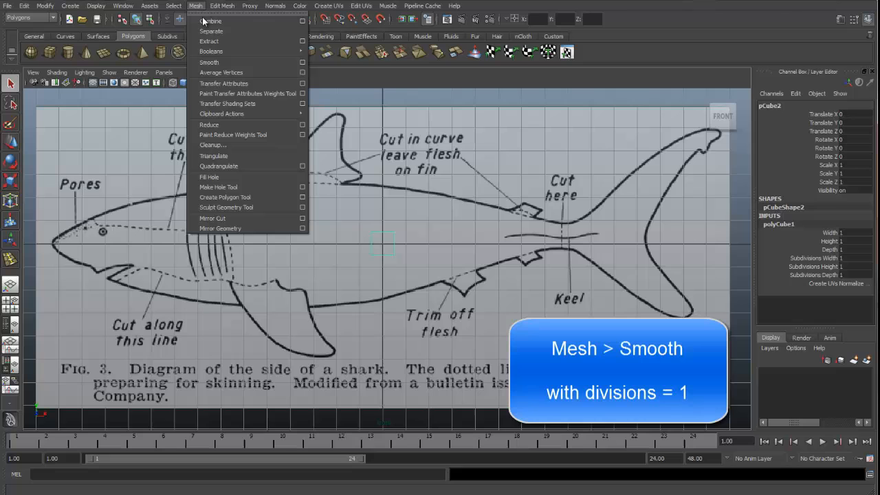
click(222, 63)
click(386, 262)
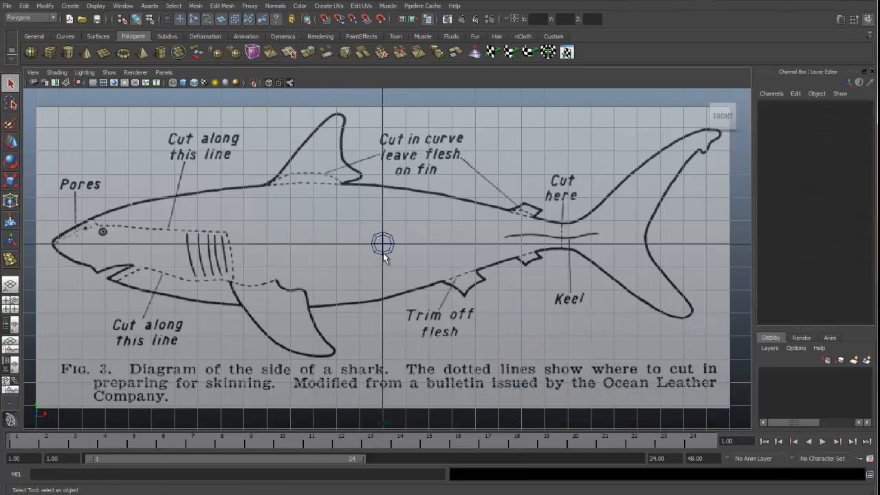
click(386, 253)
Step: Examine the smoothed cube's shape up close in the front and perspective views
alt+right_drag(294, 267, 465, 222)
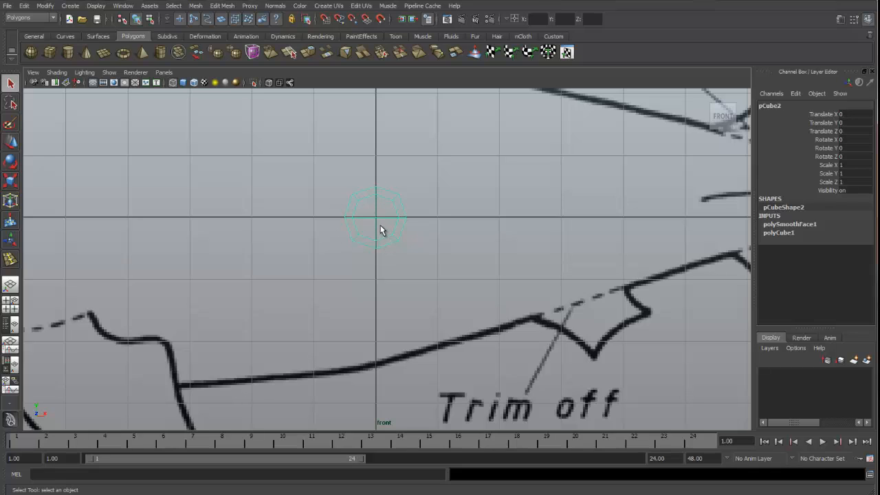
key(space)
key(space)
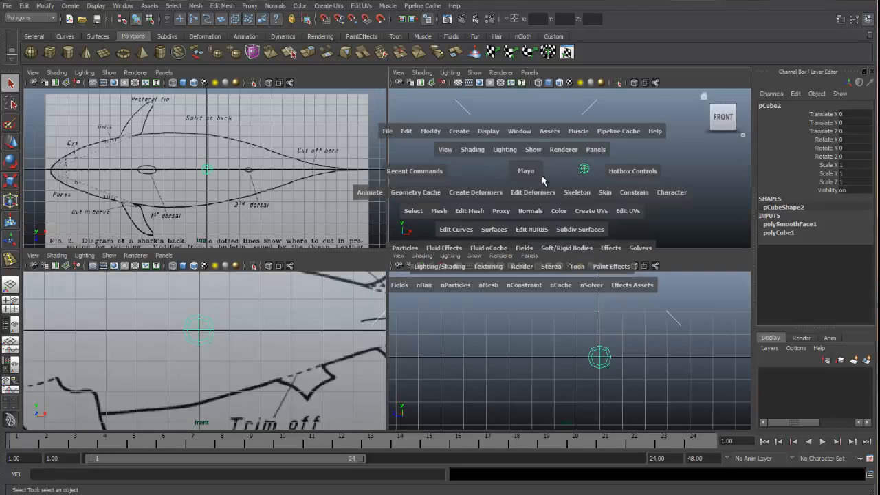
alt+drag(456, 248, 520, 243)
alt+right_drag(382, 294, 562, 246)
alt+middle_drag(522, 232, 462, 188)
mouse_move(417, 223)
alt+mouse_down()
mouse_move(460, 215)
mouse_move(411, 223)
alt+mouse_up()
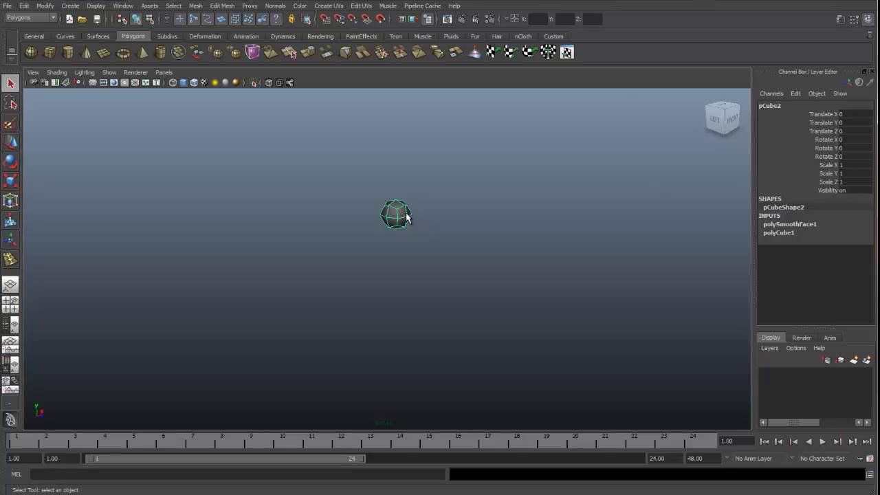
Step: In the front view, move the smoothed cube to about -1.76 in X and scale it uniformly to about 5.09 to match the body height
key(space)
scroll(210, 335, down, 4)
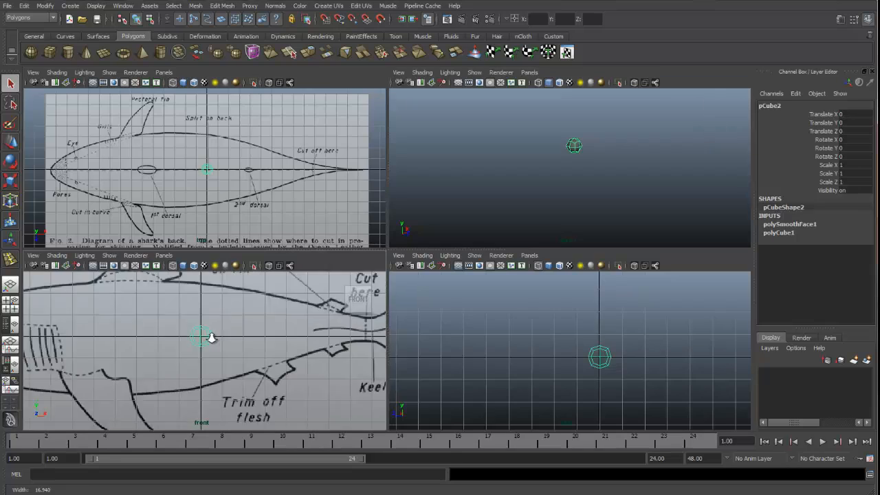
alt+middle_drag(230, 336, 273, 338)
key(space)
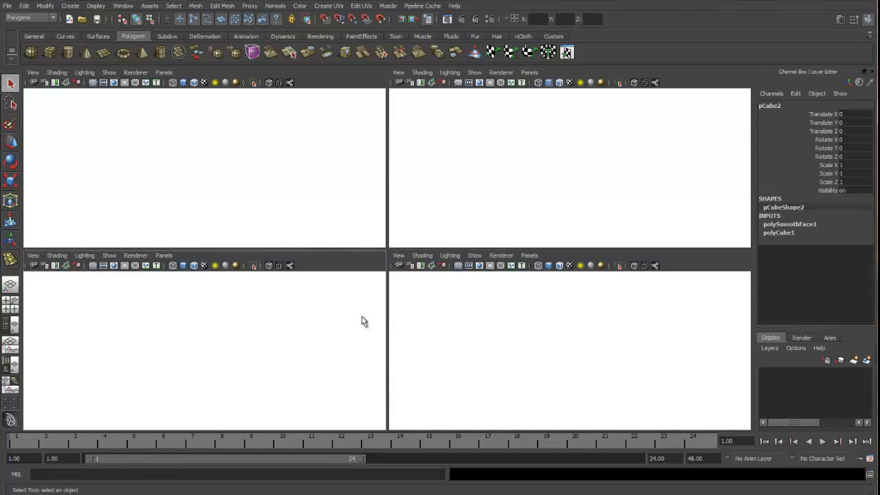
alt+right_drag(417, 260, 436, 255)
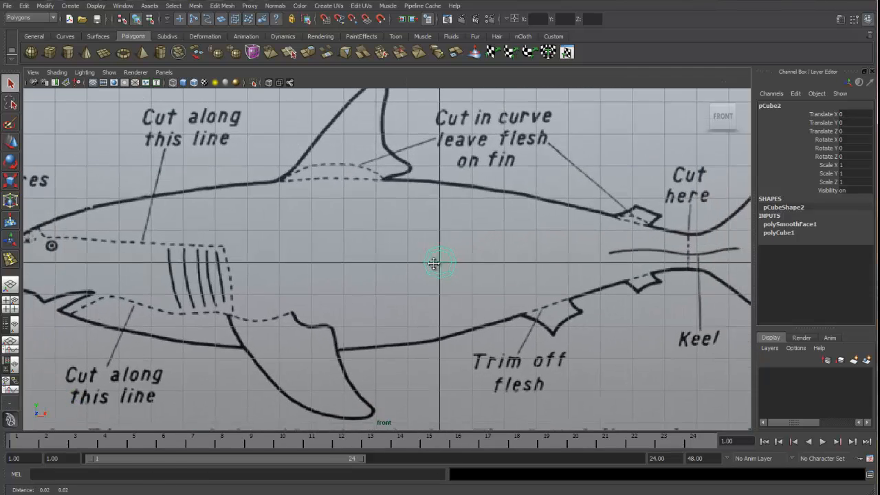
alt+middle_drag(436, 255, 432, 269)
key(r)
drag(430, 269, 537, 259)
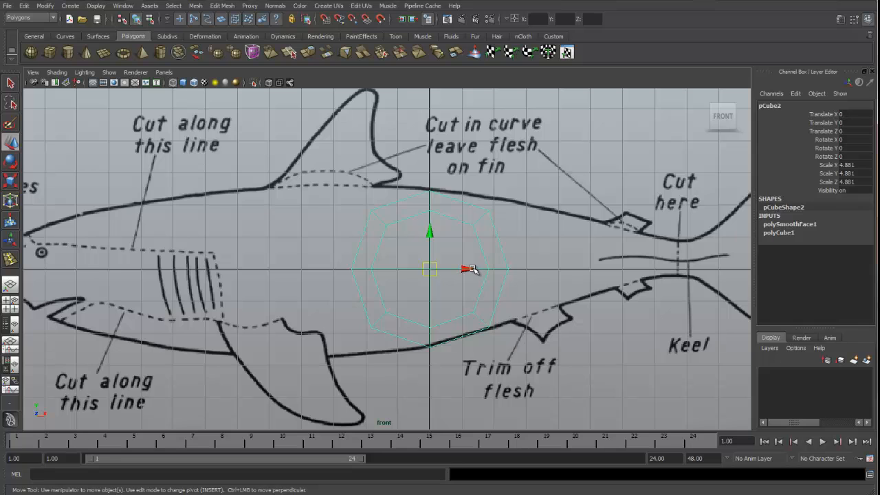
drag(470, 269, 381, 273)
key(r)
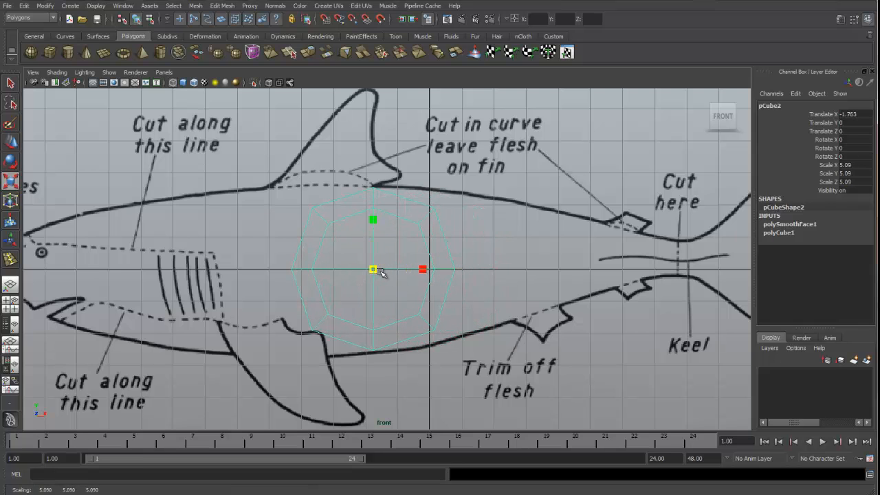
Step: Move the vertices on the cube's tail side about 7.8 cm along X to the narrow tail base of the reference
scroll(405, 280, down, 3)
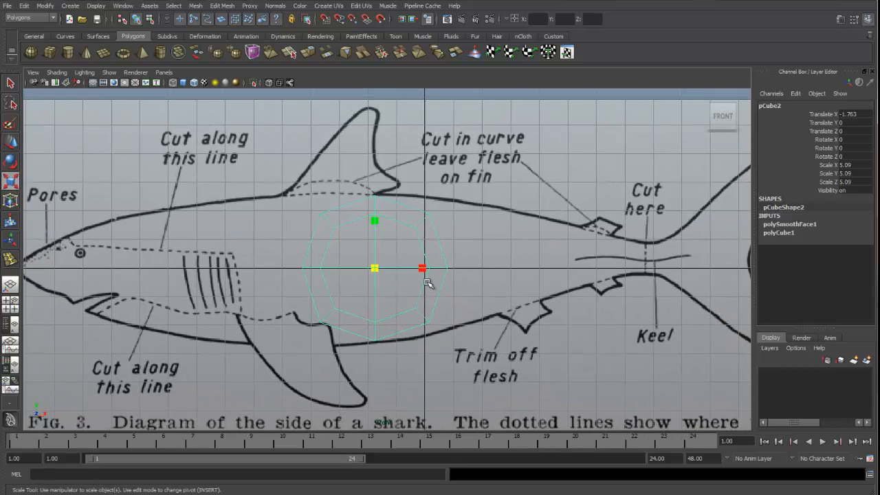
scroll(405, 288, down, 2)
scroll(367, 290, up, 1)
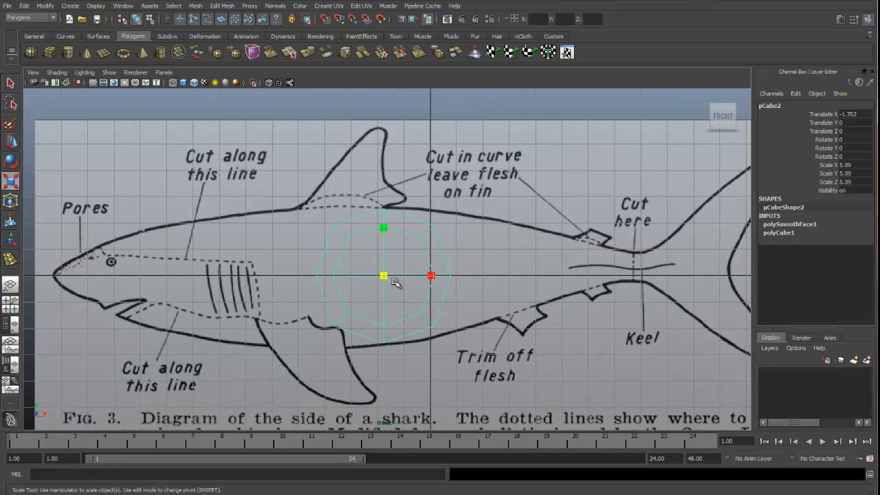
key(q)
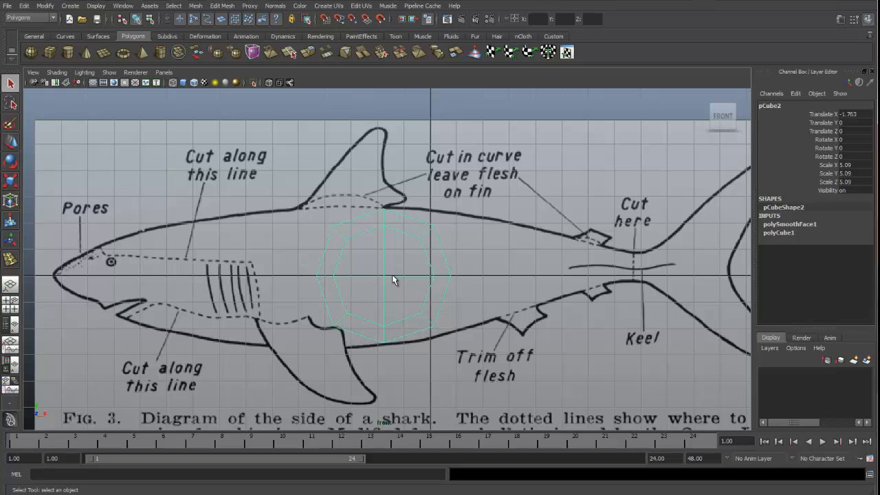
right_click(392, 275)
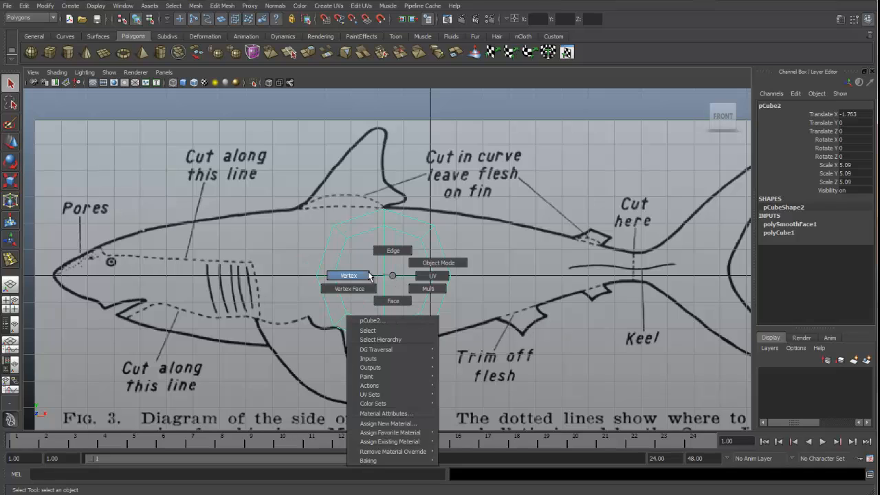
click(364, 274)
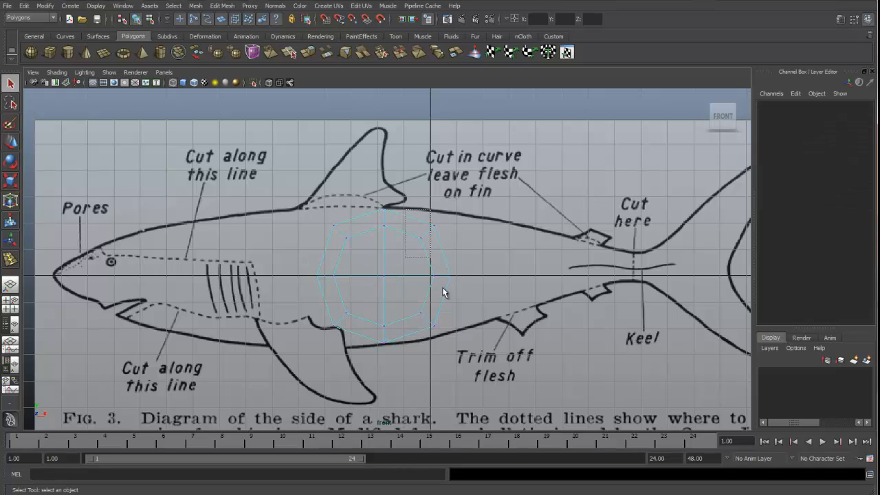
key(w)
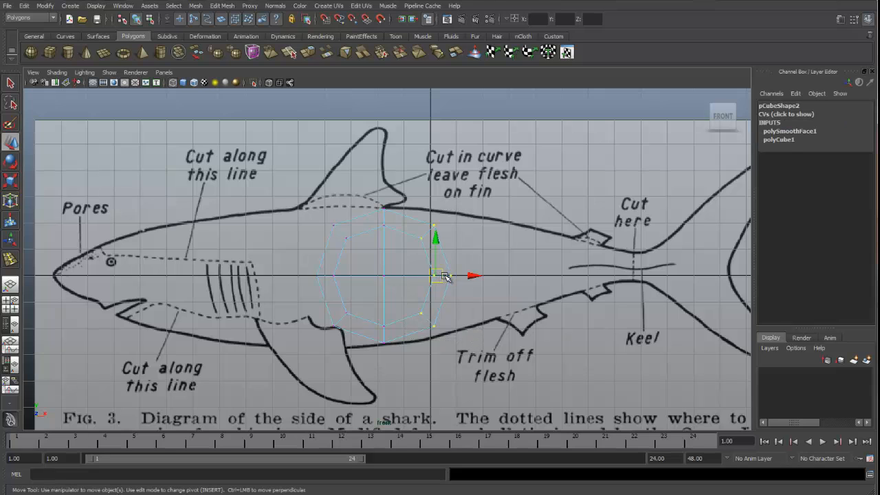
drag(478, 273, 670, 273)
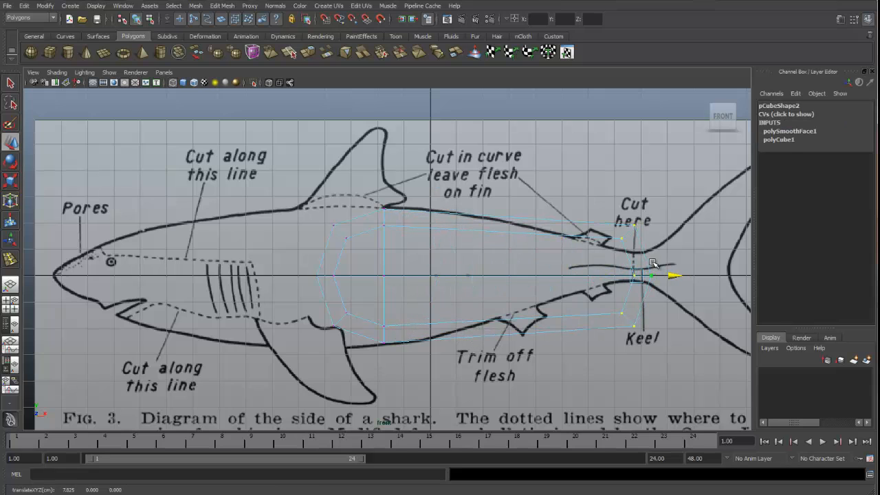
Step: Move the vertices on the cube's head side along X to the shark's snout and shrink them to fit the nose tip
drag(239, 176, 353, 351)
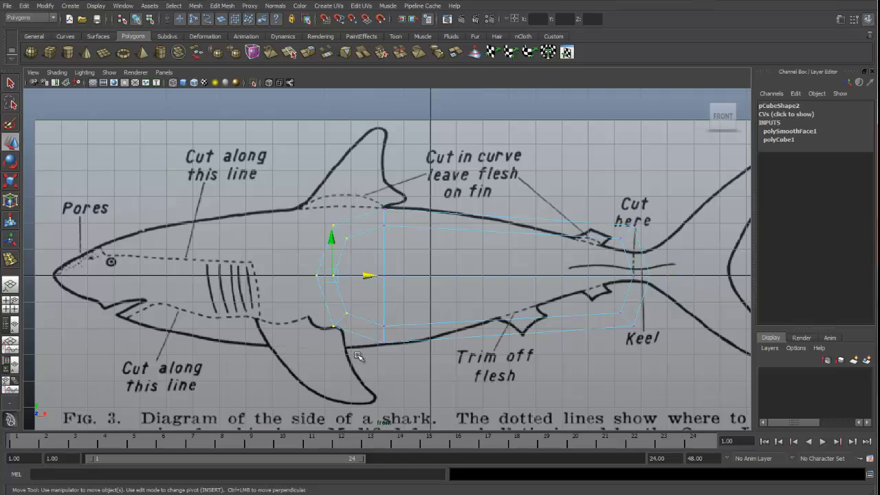
drag(369, 275, 109, 276)
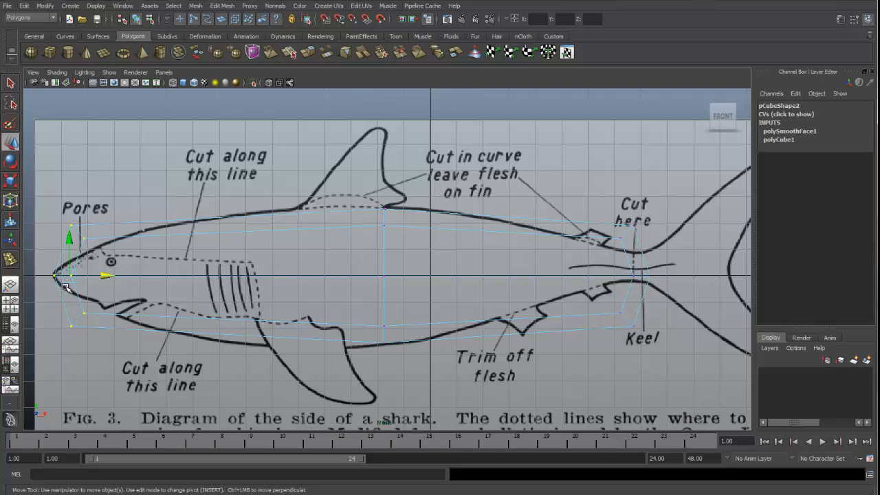
key(r)
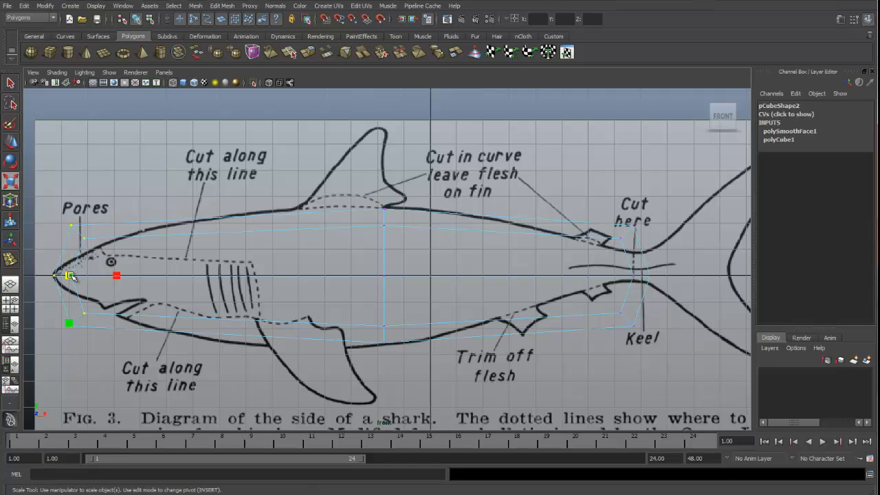
drag(70, 275, 16, 291)
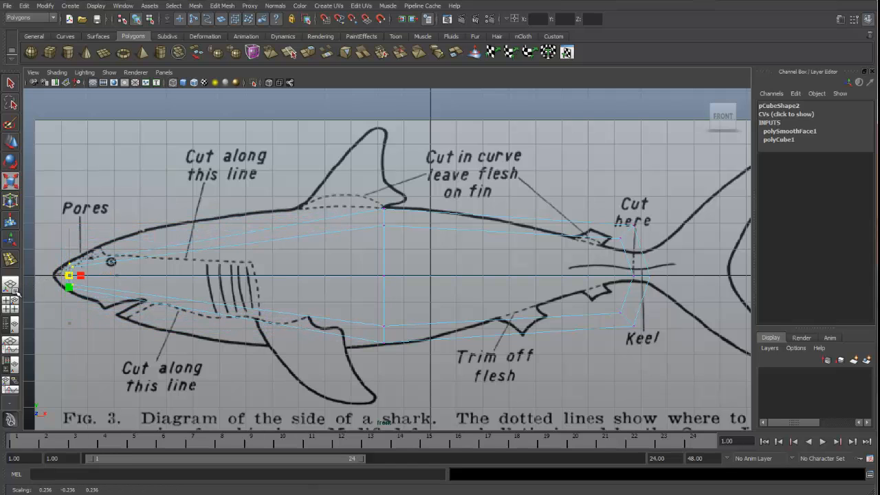
key(w)
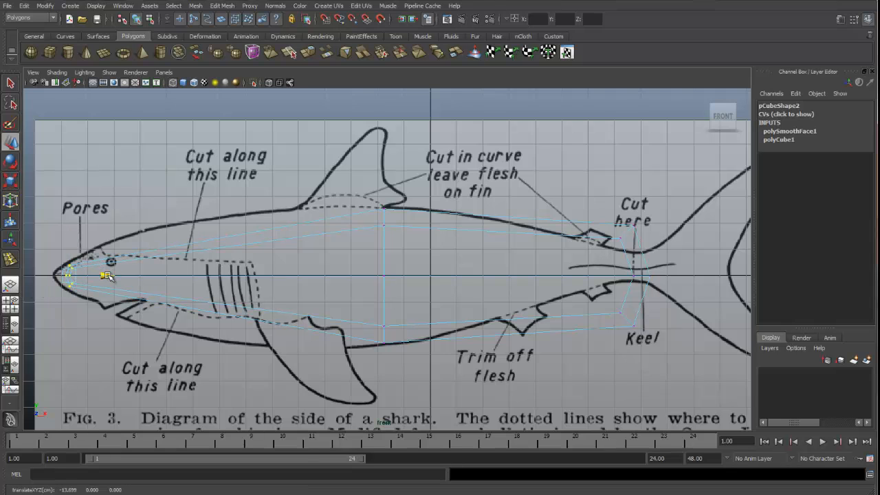
drag(108, 276, 59, 277)
key(r)
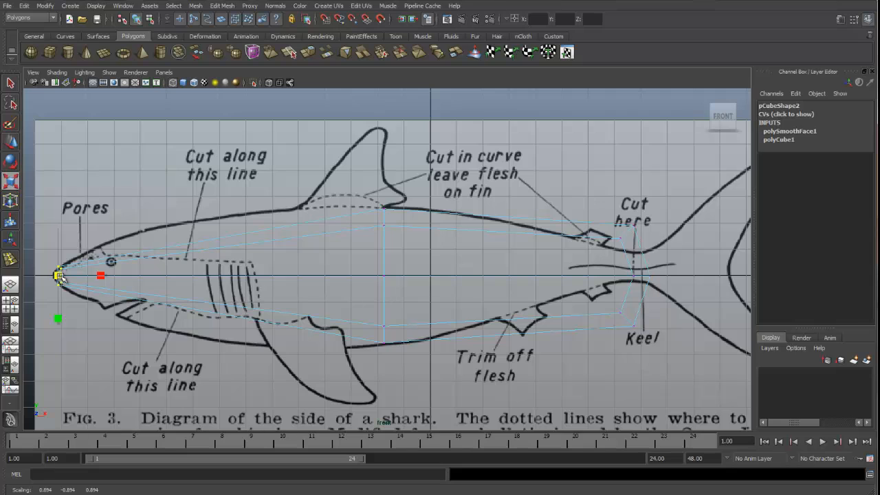
Step: Scale down the tail-end vertices to fit the narrow tail base of the reference
drag(595, 212, 665, 360)
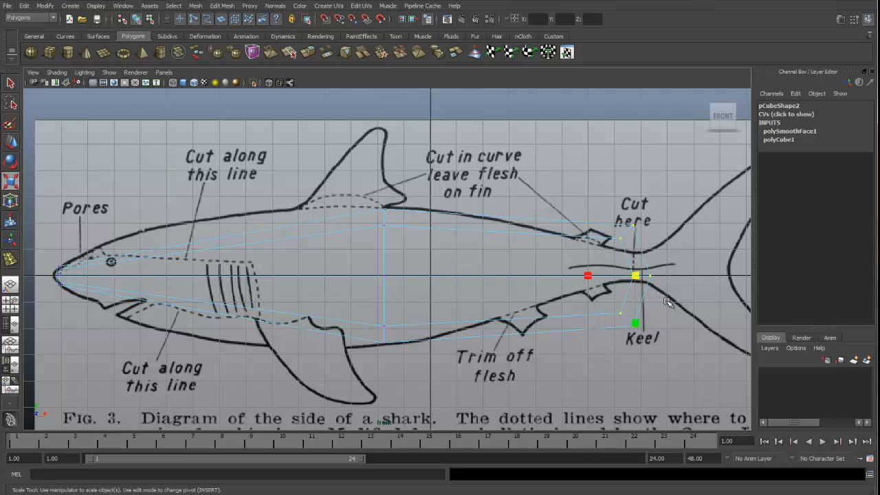
drag(637, 277, 588, 283)
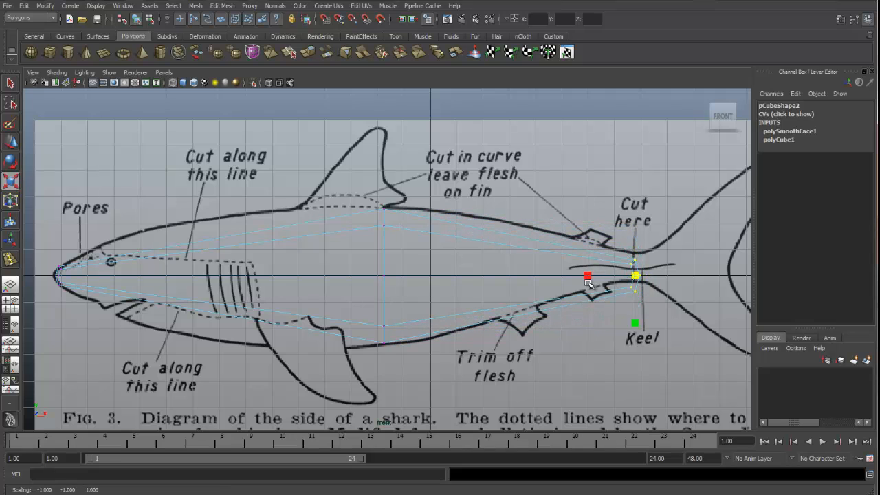
Step: Raise the tail-end vertices about 0.36 cm along Y to centre them on the narrow tail base of the side reference
key(w)
drag(637, 245, 635, 235)
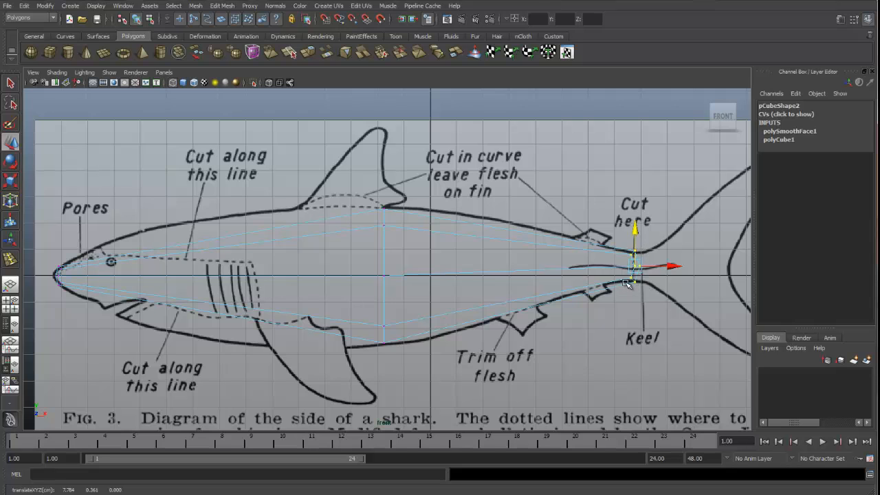
alt+middle_drag(622, 283, 473, 279)
alt+right_drag(497, 278, 708, 248)
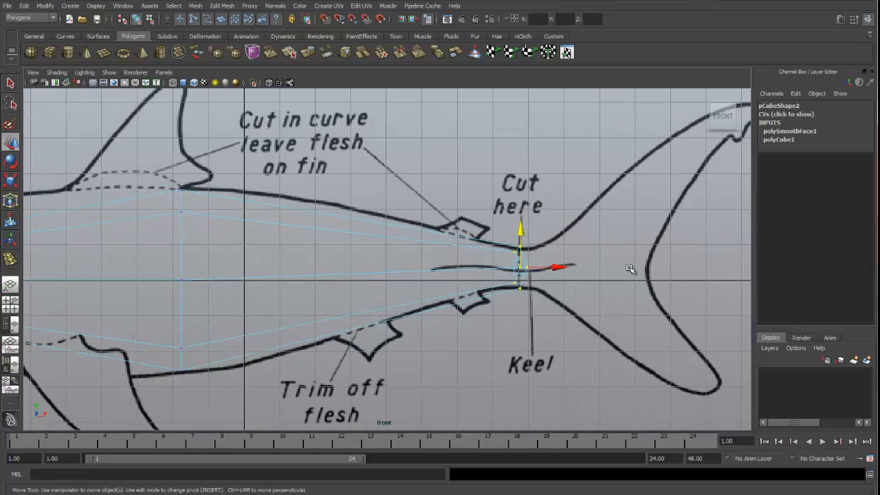
scroll(591, 273, up, 5)
alt+middle_drag(592, 261, 506, 251)
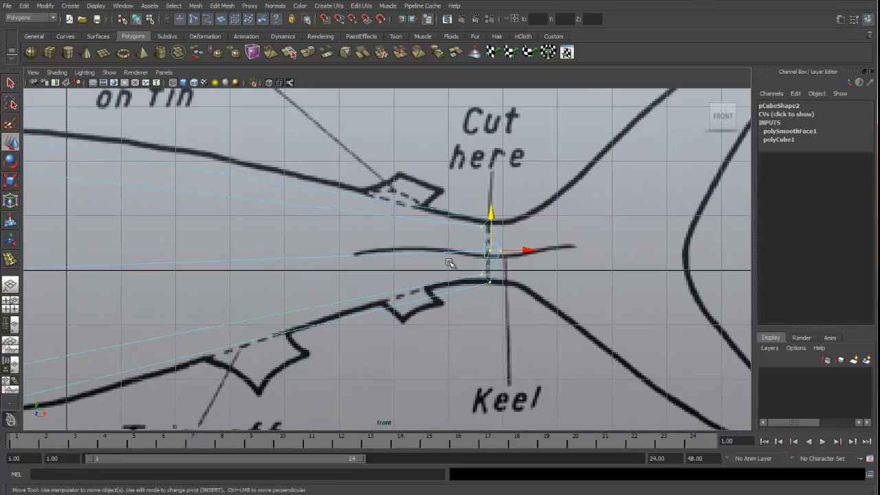
alt+right_drag(449, 263, 570, 244)
key(q)
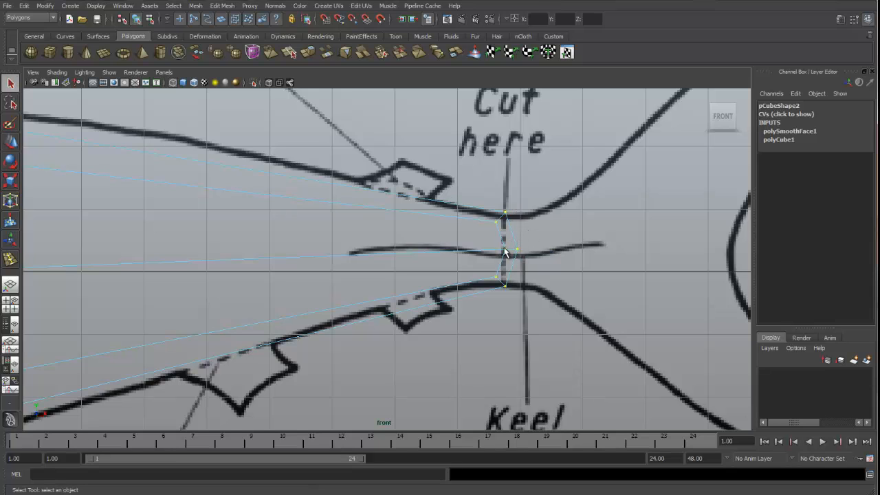
Step: Examine the alignment of the tail-end vertices in the perspective and front views
key(space)
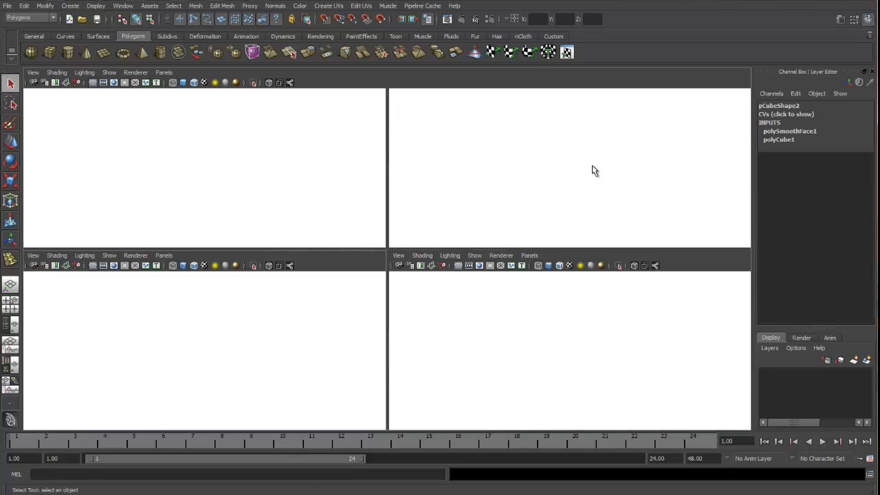
alt+drag(626, 171, 520, 165)
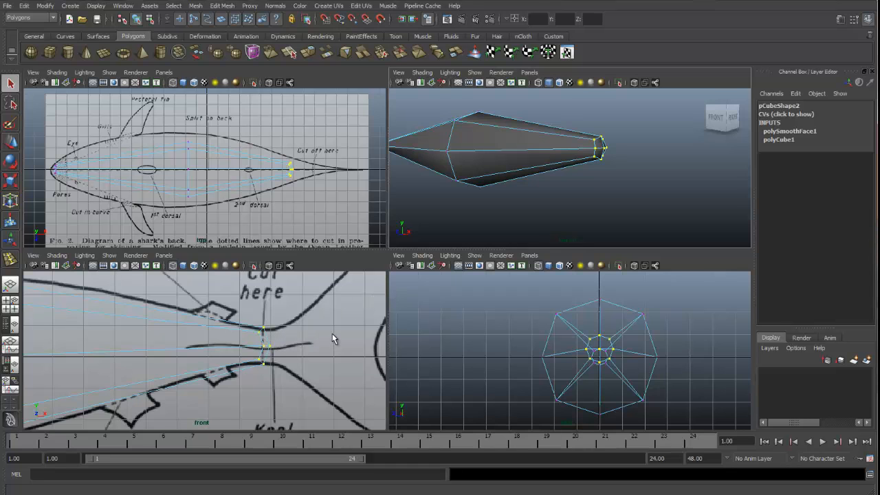
alt+right_drag(333, 338, 316, 329)
alt+middle_drag(316, 328, 279, 340)
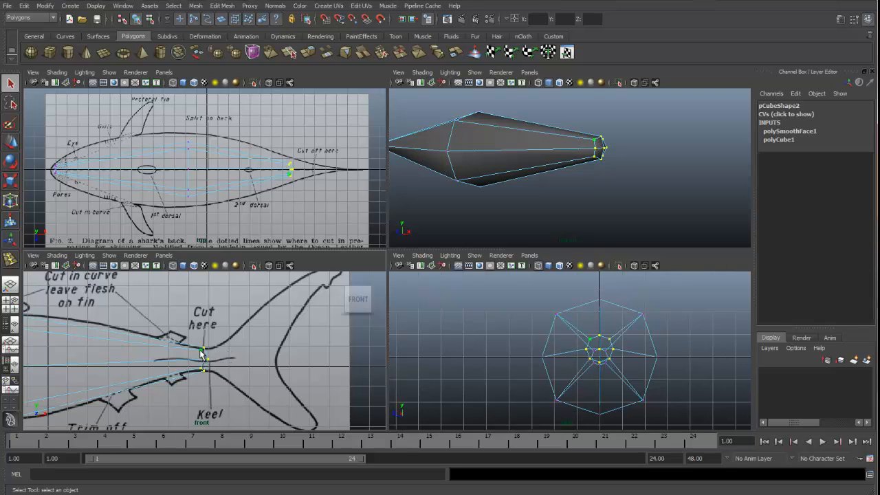
alt+click(552, 161)
alt+drag(552, 160, 649, 229)
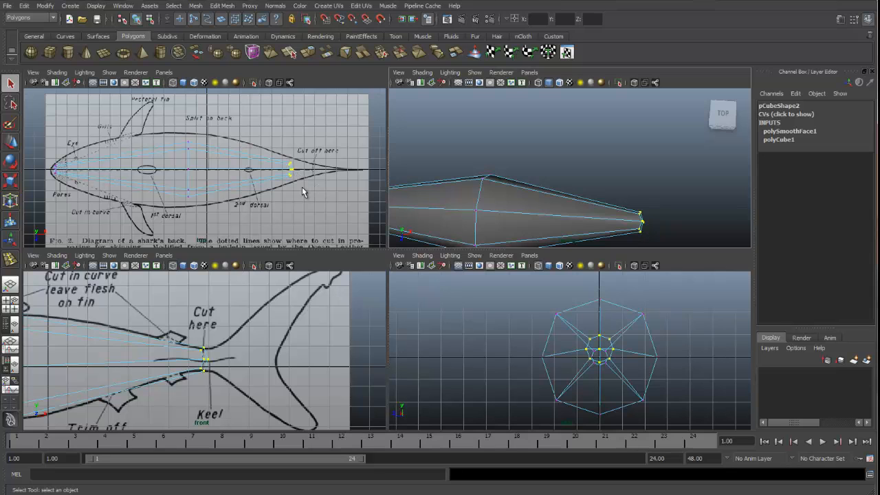
Step: In the top view, scale the tail-end vertices along X to nearly zero to align them in one flat plane
key(space)
alt+middle_drag(512, 216, 421, 196)
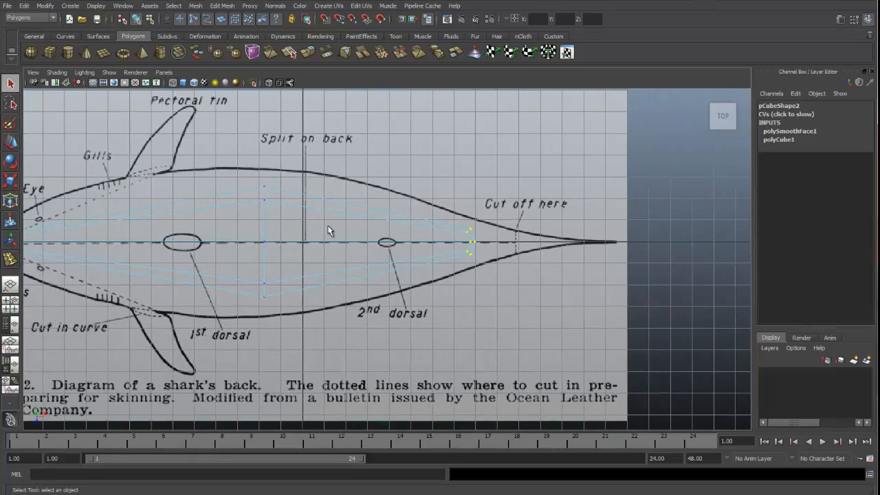
alt+right_drag(330, 232, 527, 205)
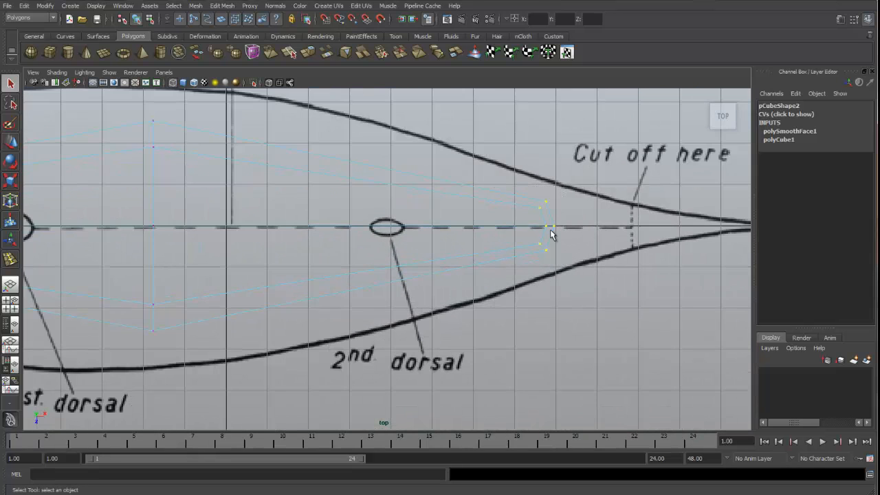
key(r)
alt+right_drag(459, 251, 674, 226)
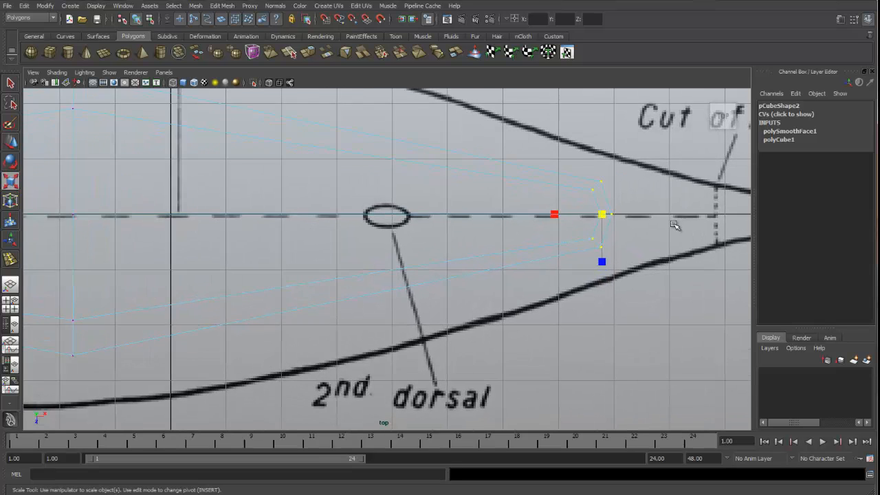
alt+middle_drag(674, 225, 550, 243)
alt+right_drag(550, 243, 591, 243)
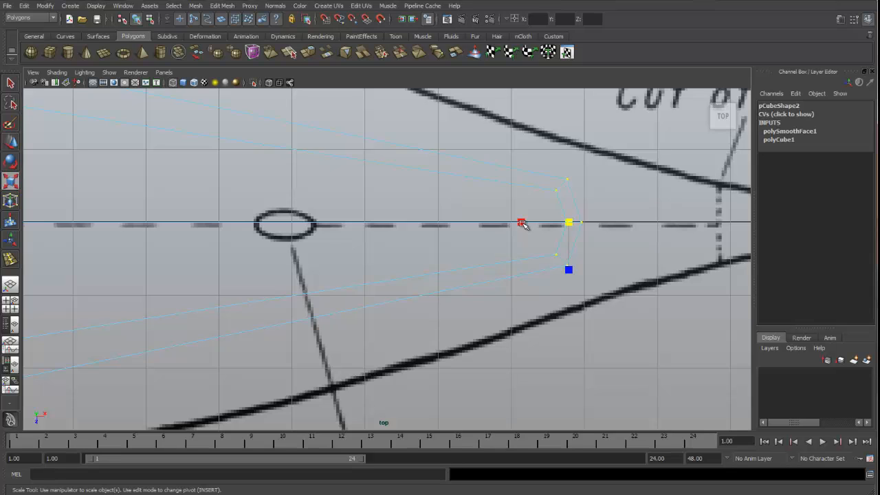
drag(521, 224, 568, 227)
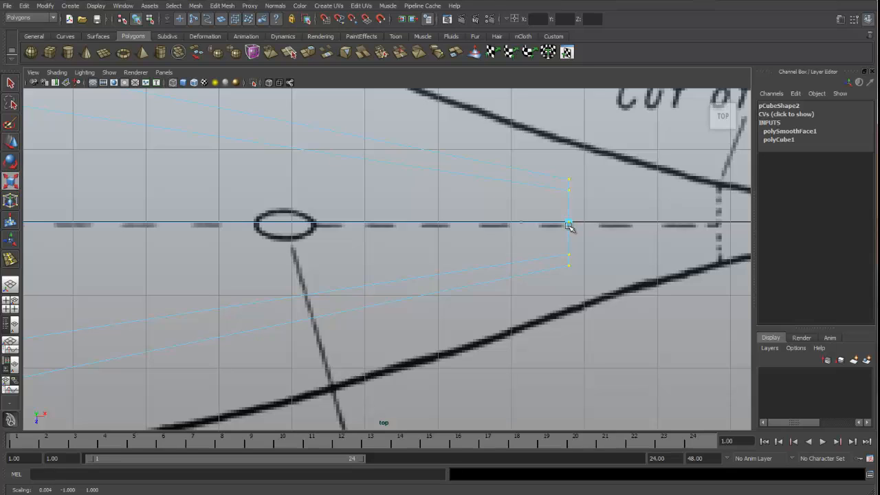
drag(569, 227, 570, 223)
Step: Inspect the flattened tail end from several angles in the perspective view
key(space)
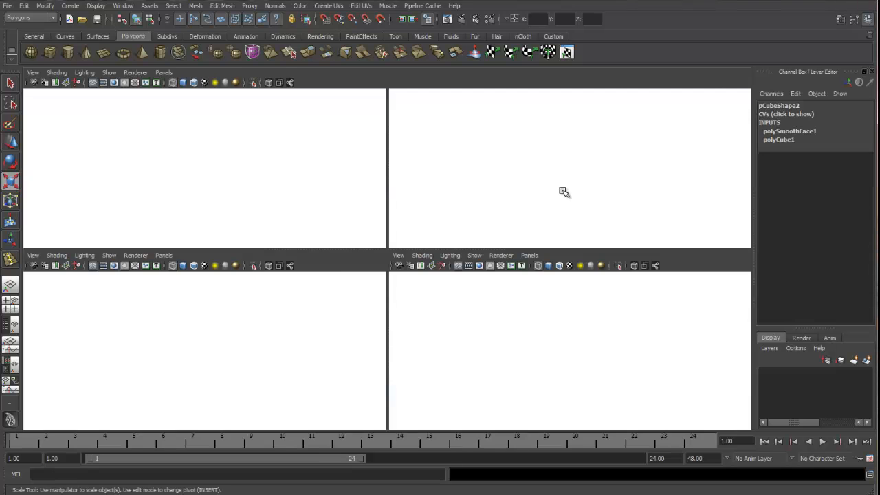
alt+drag(599, 194, 524, 162)
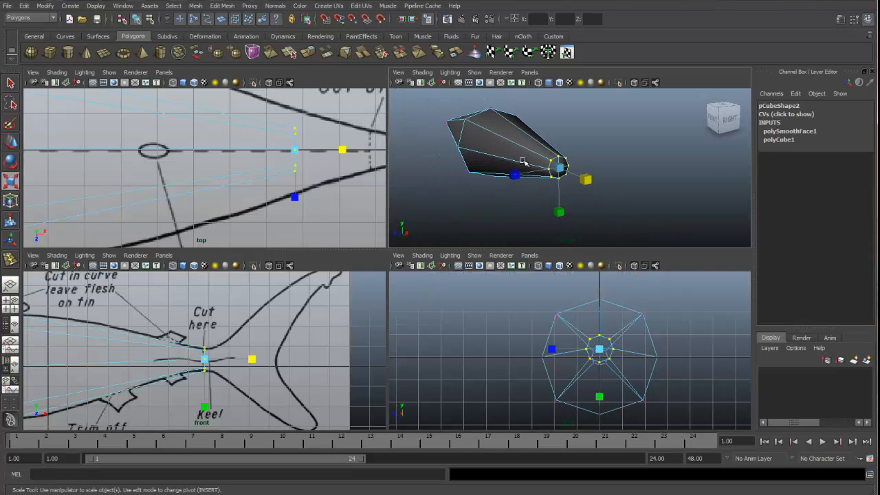
alt+right_drag(524, 162, 622, 157)
alt+drag(574, 179, 625, 172)
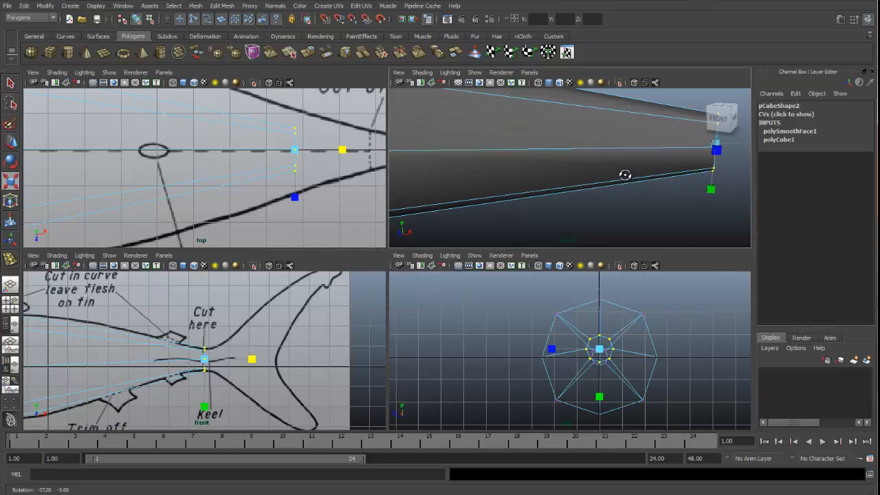
alt+right_drag(625, 173, 589, 174)
alt+drag(590, 174, 620, 176)
Step: In the front view, insert an edge loop around the head half of the body just behind the gill slits
key(space)
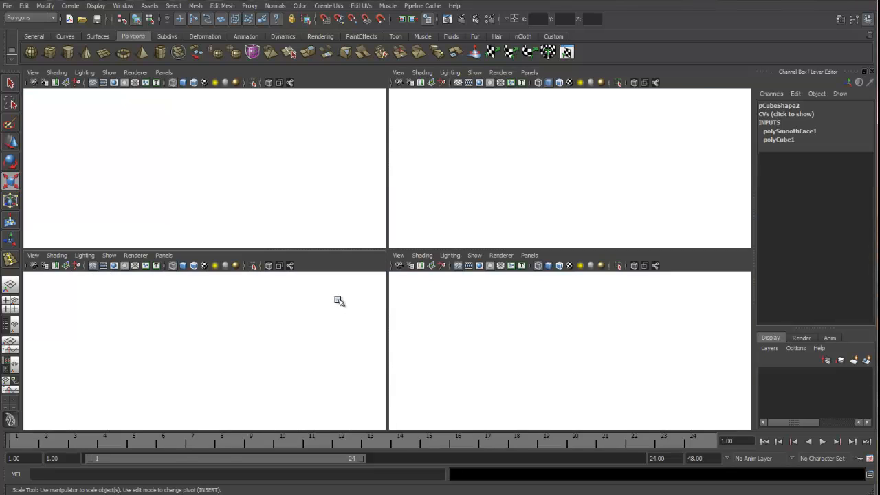
scroll(507, 274, down, 4)
alt+middle_drag(507, 274, 524, 275)
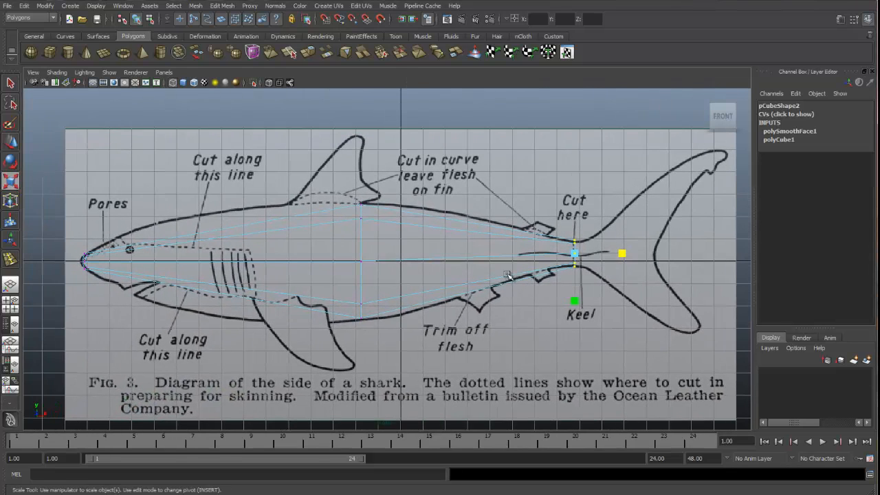
key(q)
alt+middle_drag(413, 263, 417, 264)
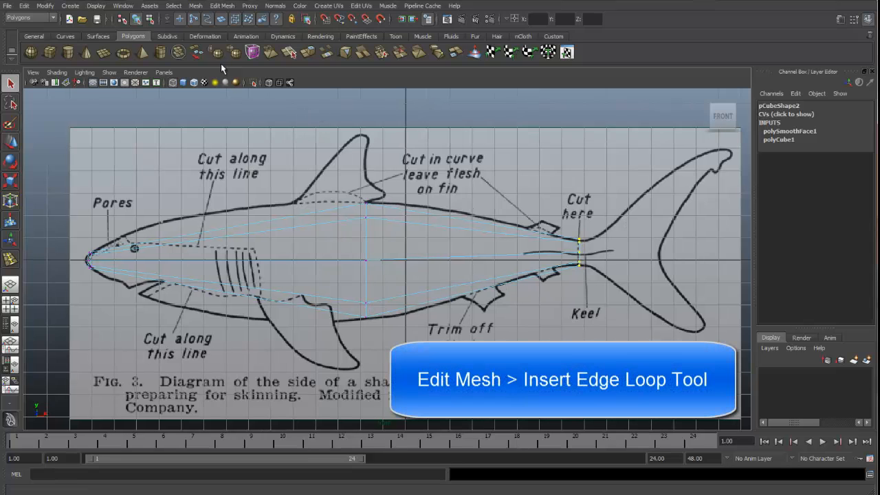
click(223, 5)
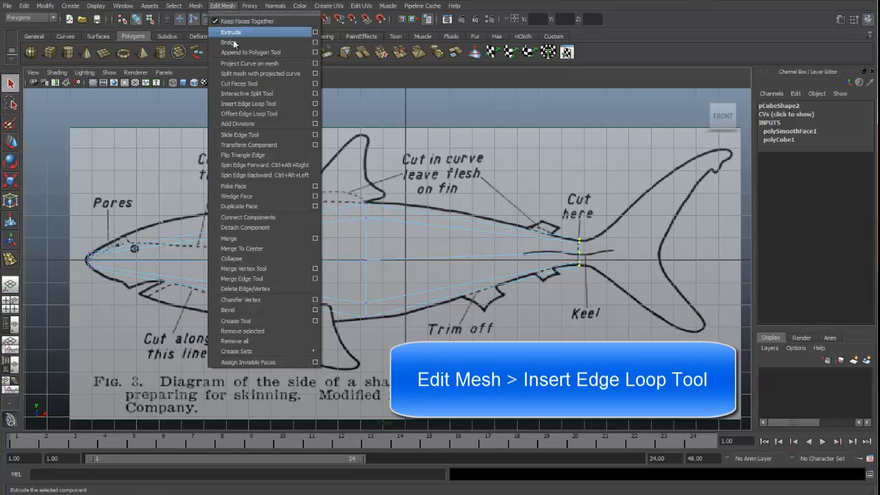
click(249, 104)
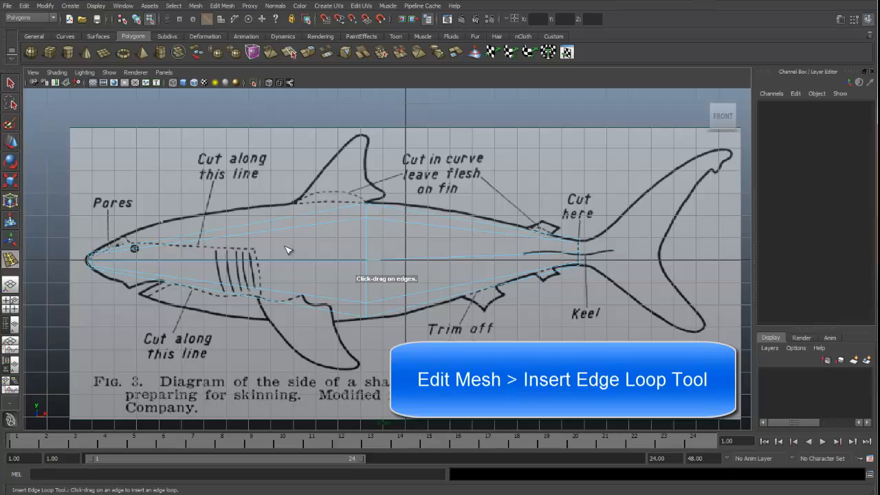
click(259, 300)
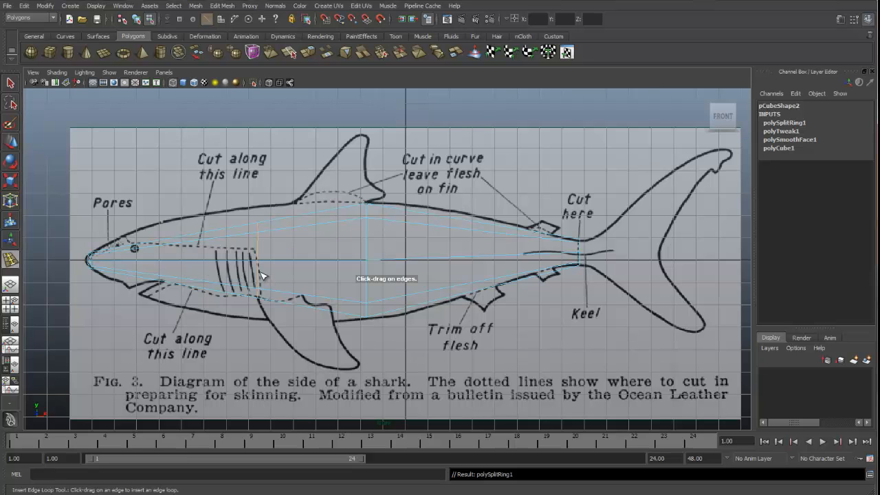
Step: Select the vertices of the edge loop behind the gills and flatten them into a straight line by scaling along X
key(q)
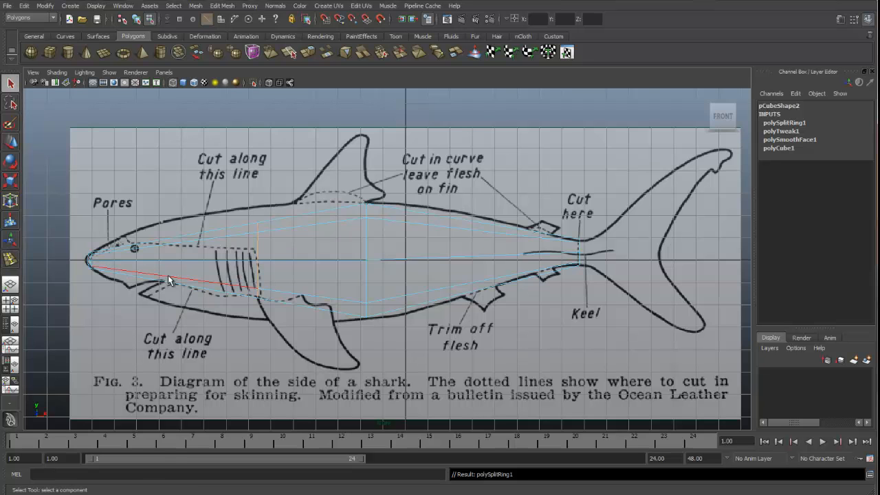
scroll(360, 232, up, 3)
right_drag(198, 221, 177, 222)
scroll(199, 259, up, 3)
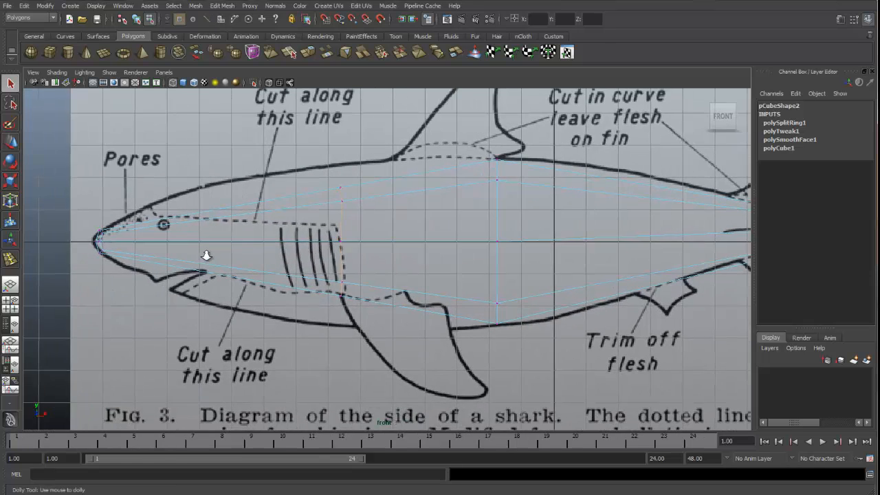
scroll(207, 255, up, 3)
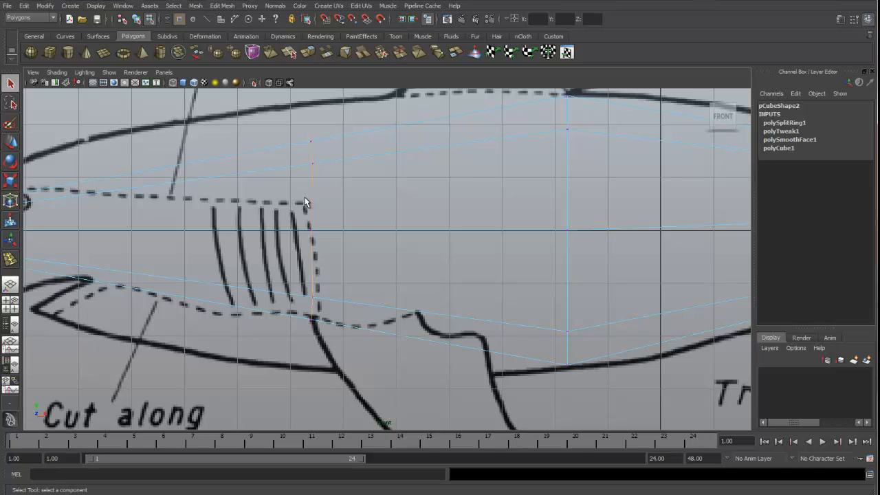
alt+middle_drag(347, 226, 457, 240)
alt+right_drag(461, 239, 167, 238)
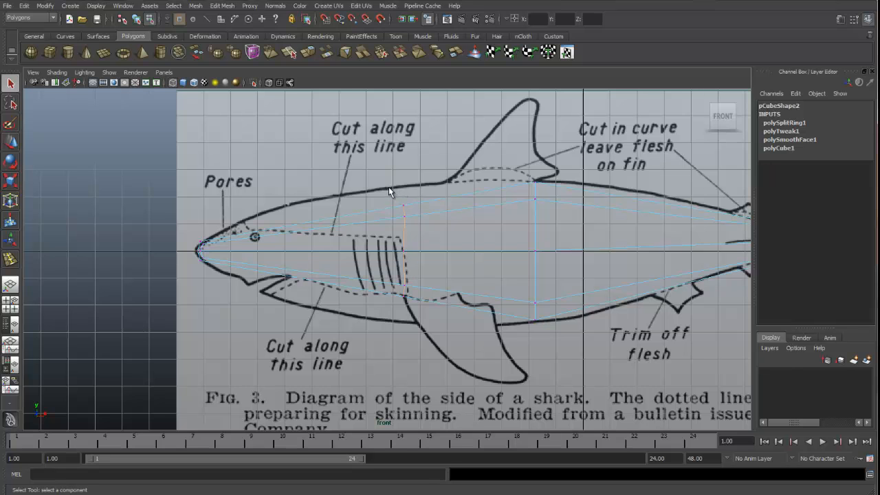
drag(388, 186, 426, 308)
scroll(363, 292, up, 1)
scroll(362, 292, up, 5)
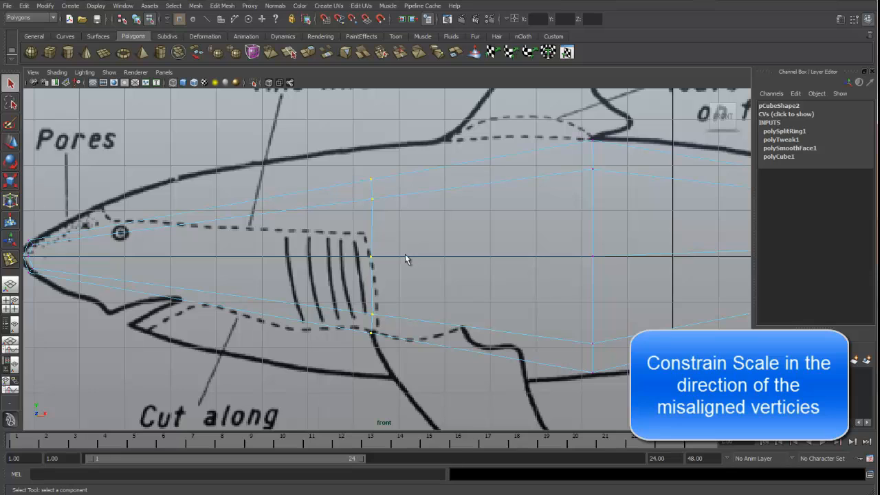
key(r)
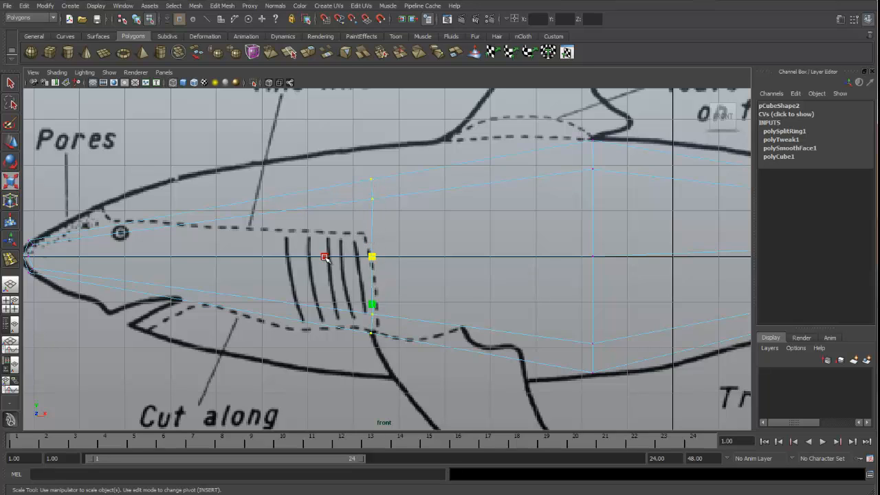
drag(324, 257, 371, 265)
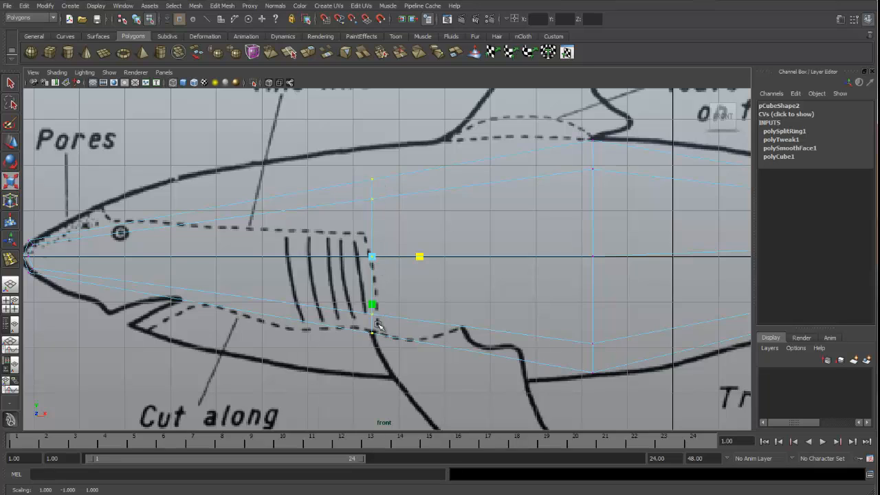
Step: Move the loop's vertices along X to the corner of the jaw behind the eye and scale them to about 0.88 to fit the head outline
key(w)
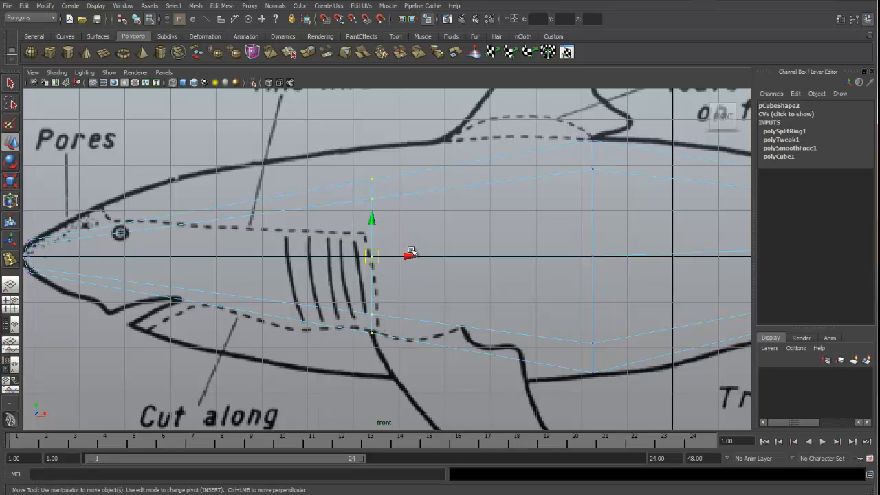
drag(410, 257, 177, 288)
key(r)
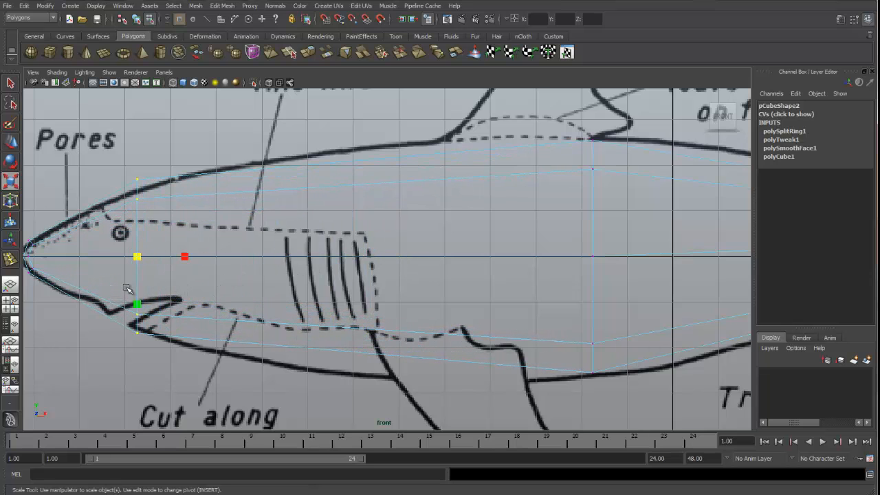
drag(138, 260, 130, 261)
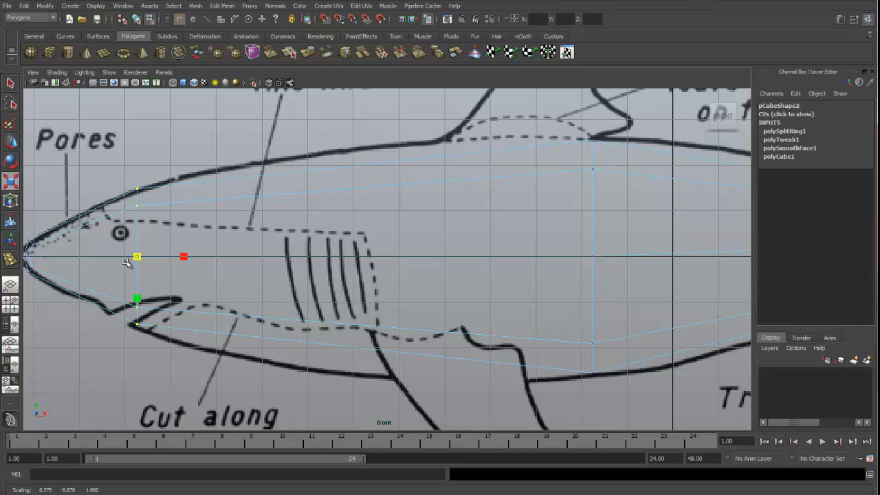
Step: Insert three edge loops around the body: at the rear of the gills, below the dorsal fin's front, and at the pectoral fin's rear
scroll(273, 253, down, 5)
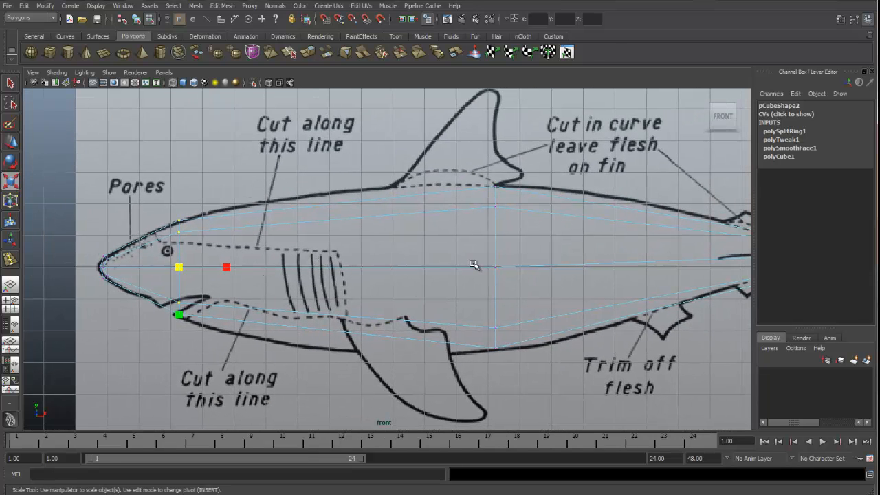
alt+middle_drag(513, 266, 481, 265)
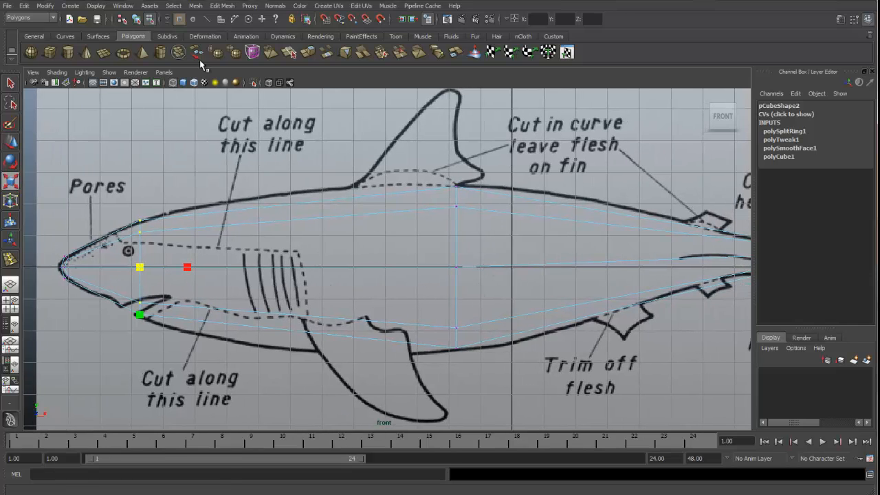
click(222, 6)
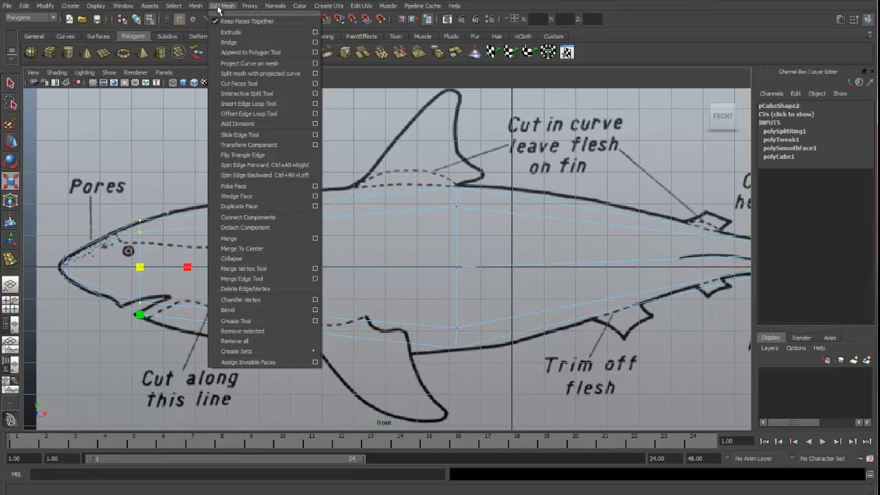
click(244, 104)
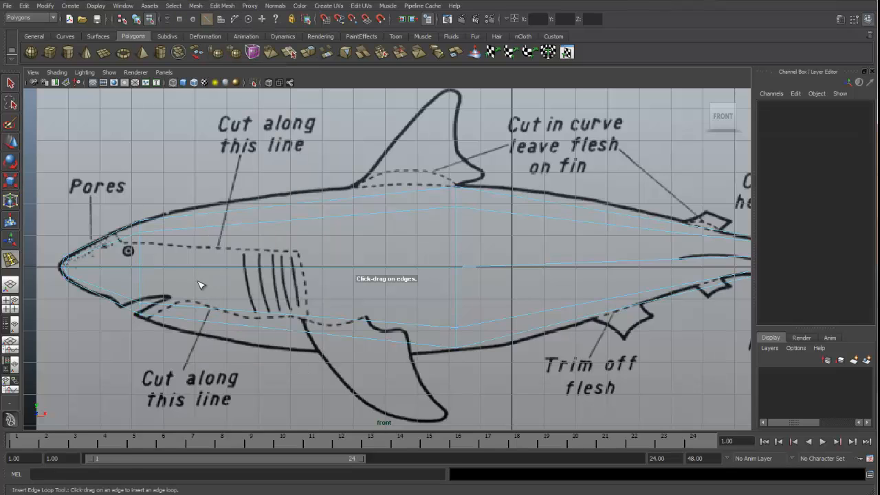
click(300, 334)
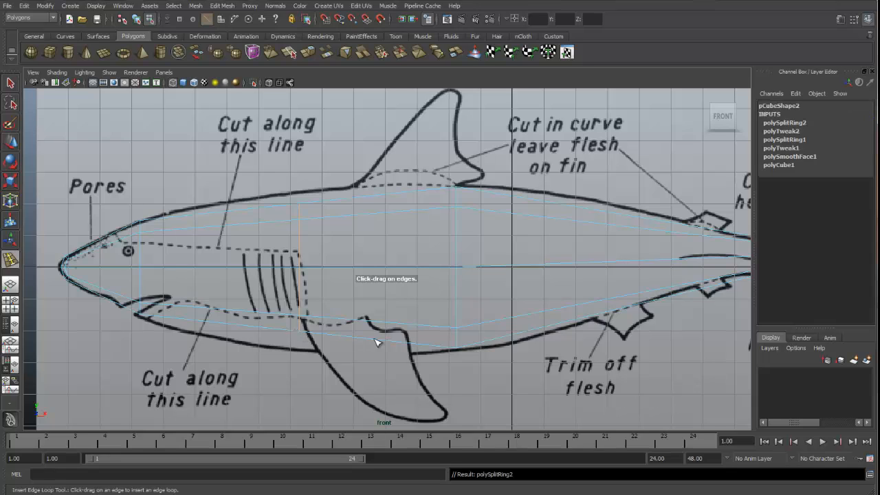
click(356, 202)
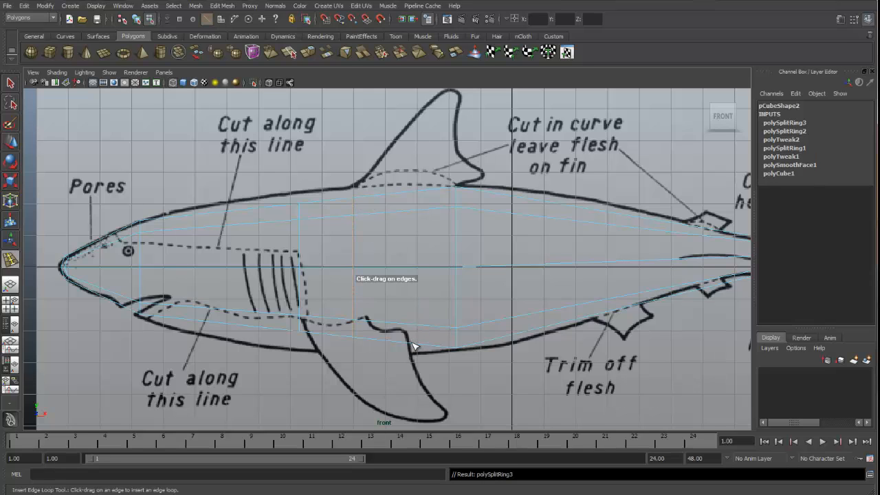
click(412, 345)
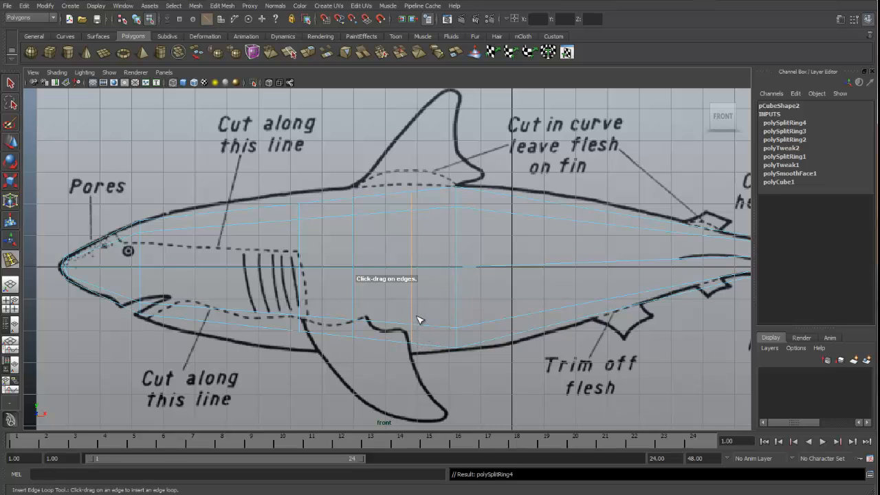
key(q)
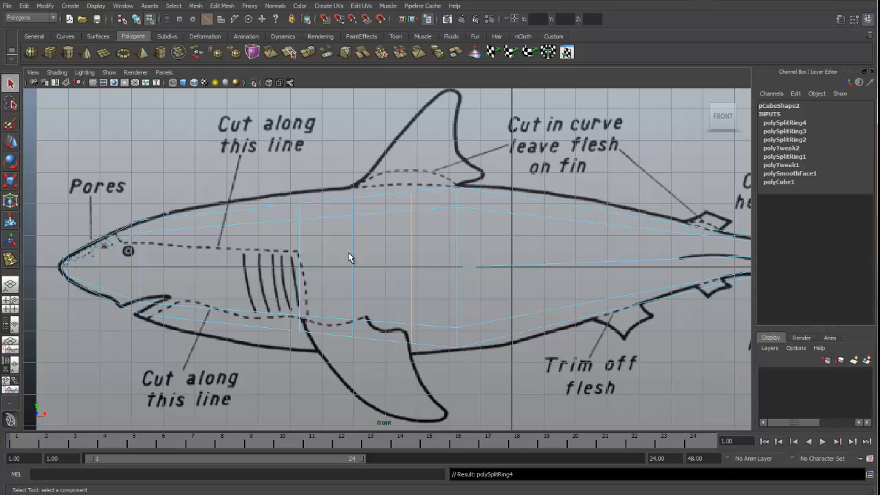
Step: Scale the vertices of the loop behind the gills to about 1.21 and move them slightly down to fit the body outline
click(411, 190)
alt+middle_drag(448, 94, 440, 114)
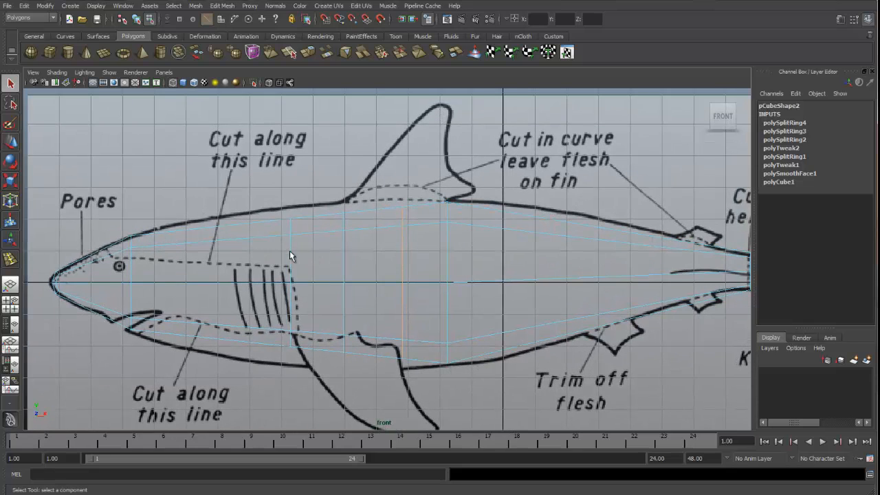
right_drag(291, 243, 264, 244)
drag(265, 209, 300, 358)
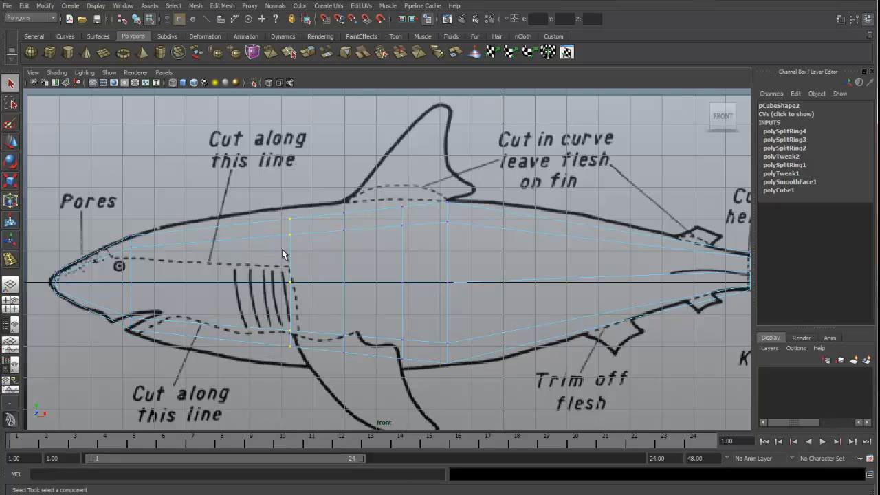
key(r)
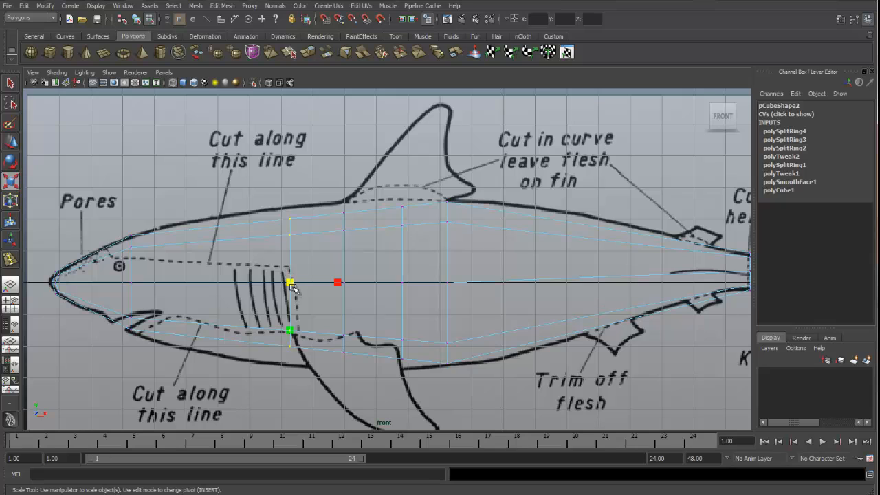
drag(290, 283, 310, 285)
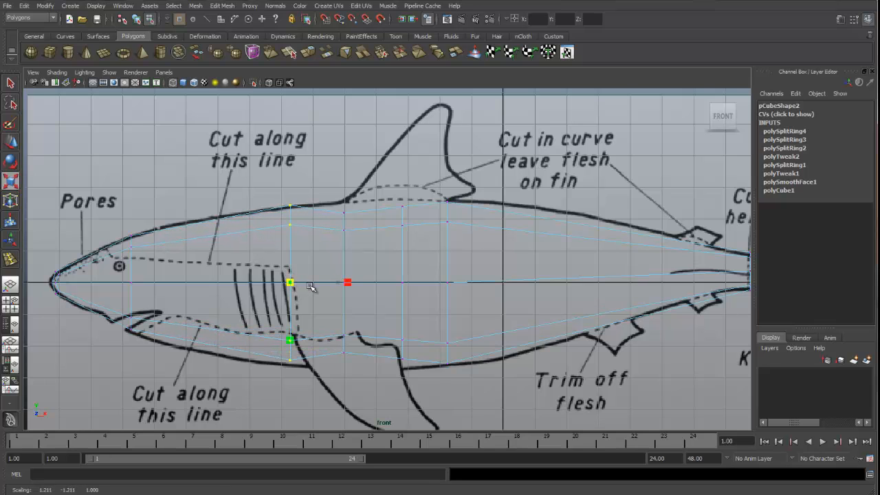
key(w)
drag(289, 243, 289, 246)
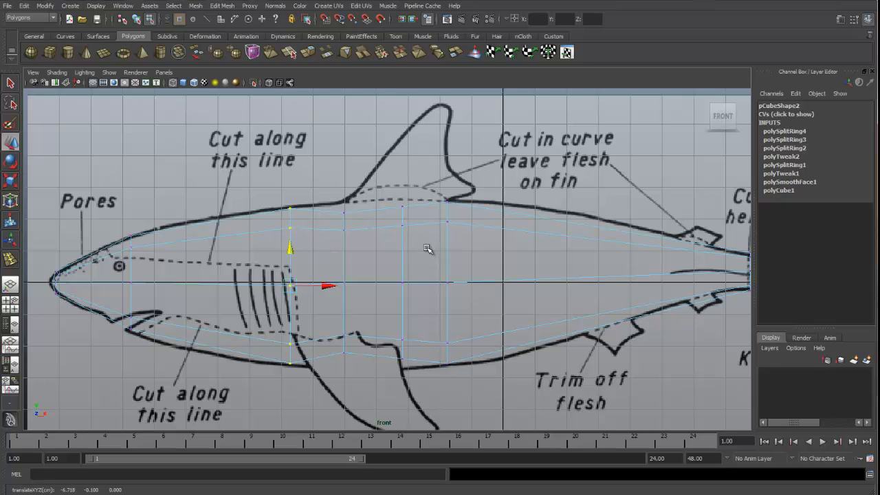
Step: Scale the vertices of the loop at the dorsal fin's front edge to about 1.19 to meet the outline
key(r)
drag(330, 197, 369, 364)
drag(346, 282, 368, 285)
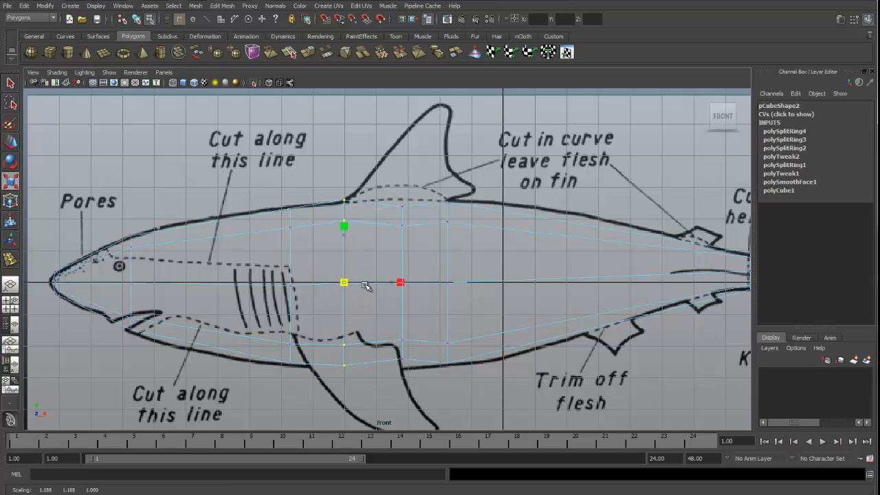
key(w)
Step: Scale the vertices of the loop at the pectoral fin's rear edge to about 1.12, and check the loop at the dorsal fin's rear
drag(384, 196, 420, 375)
key(r)
drag(413, 291, 414, 287)
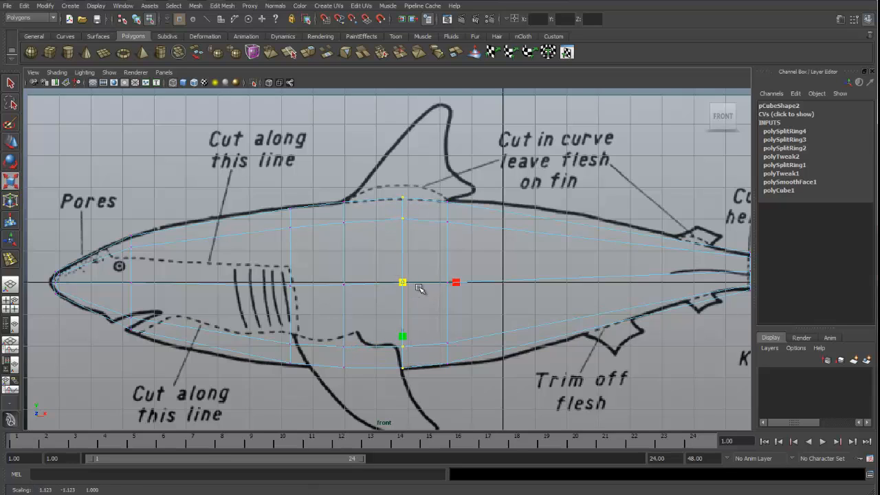
drag(439, 191, 483, 371)
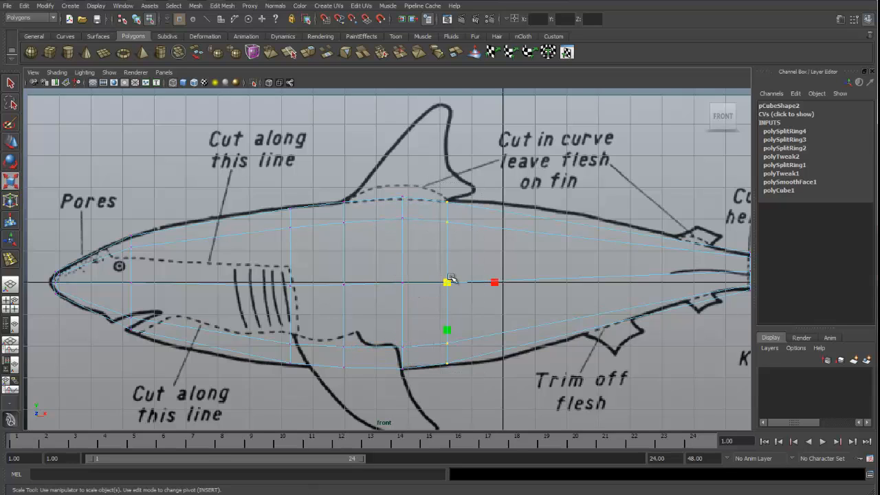
click(448, 282)
click(447, 282)
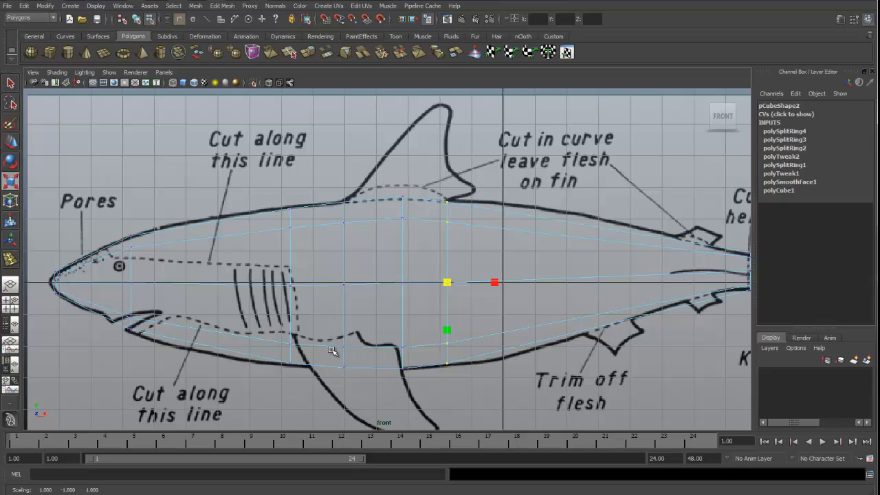
Step: Shift the lower vertices of the loop at the dorsal fin's front slightly tailward, and adjust the top vertex beneath the fin
key(w)
drag(330, 335, 353, 347)
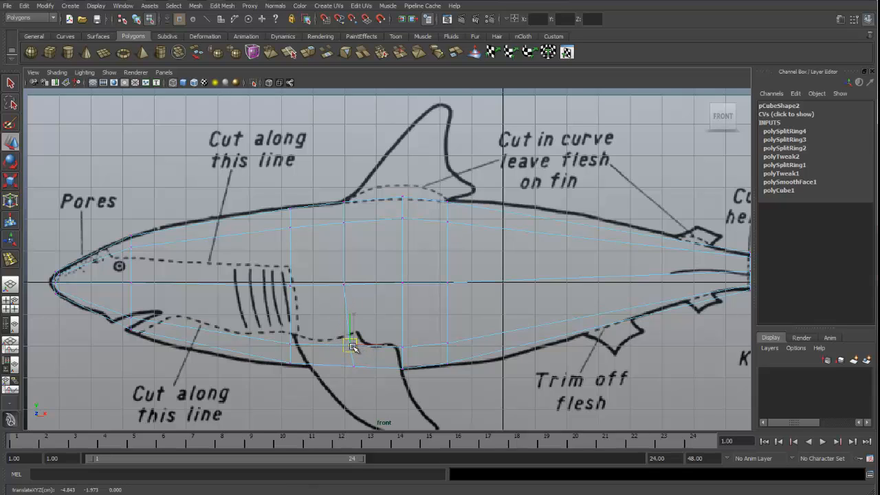
alt+middle_drag(375, 390, 373, 371)
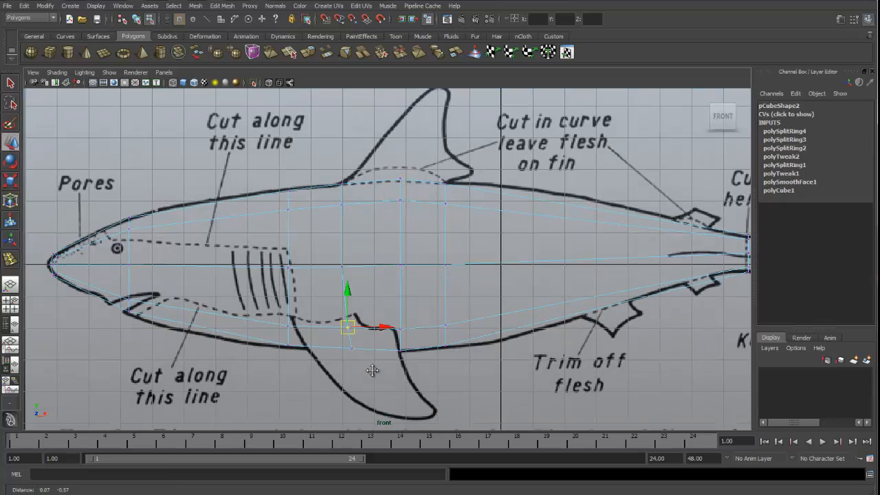
alt+middle_drag(412, 150, 409, 163)
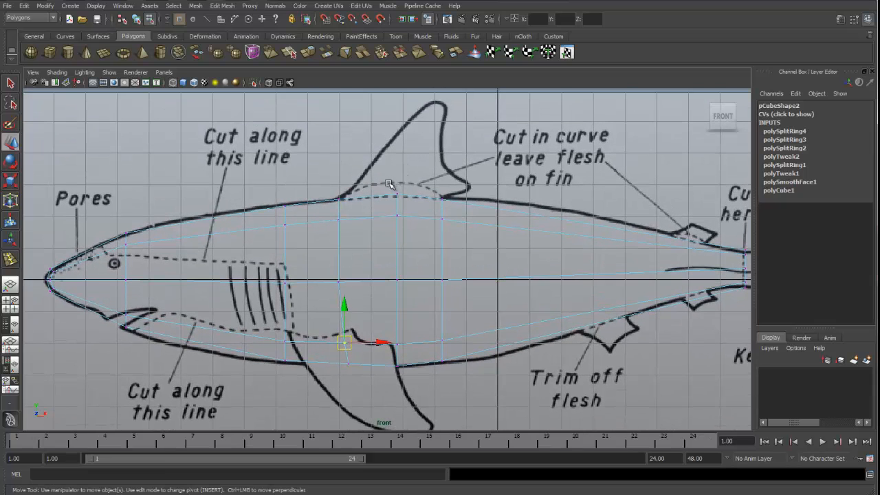
click(399, 195)
drag(416, 194, 416, 193)
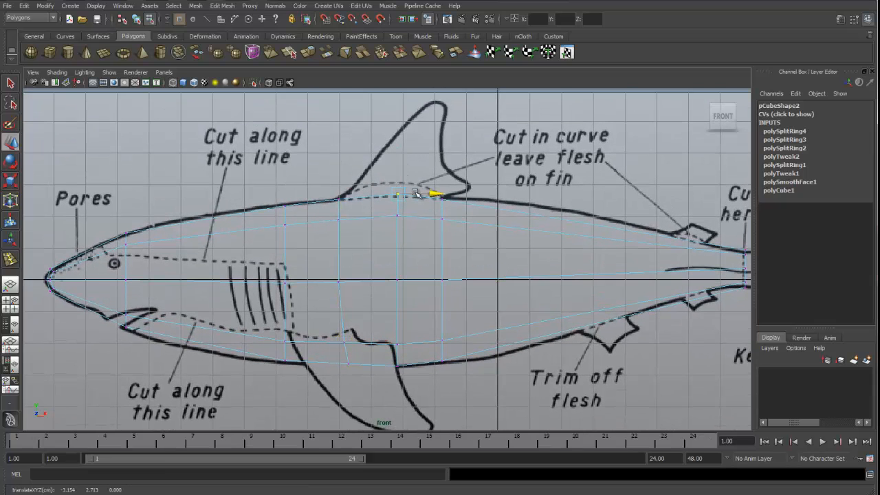
Step: Insert five more edge loops: two between the jaw and the gills' rear, and three between the dorsal fin and the tail
alt+middle_drag(387, 272, 344, 273)
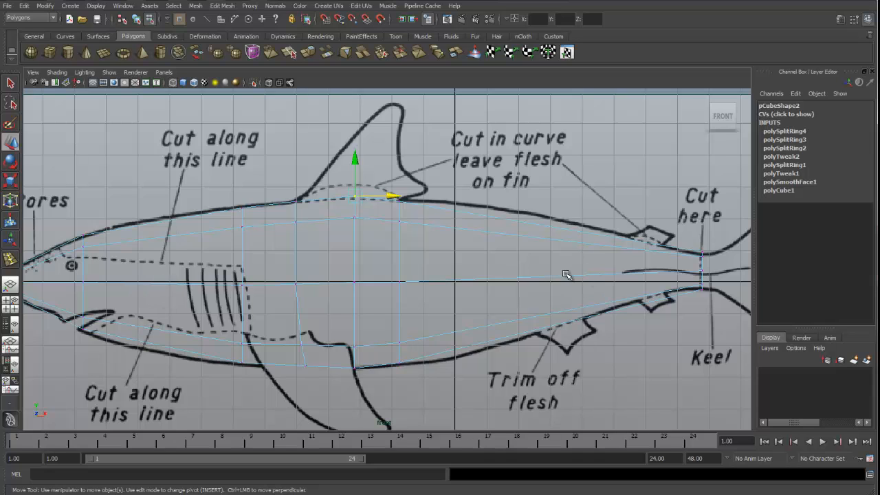
key(q)
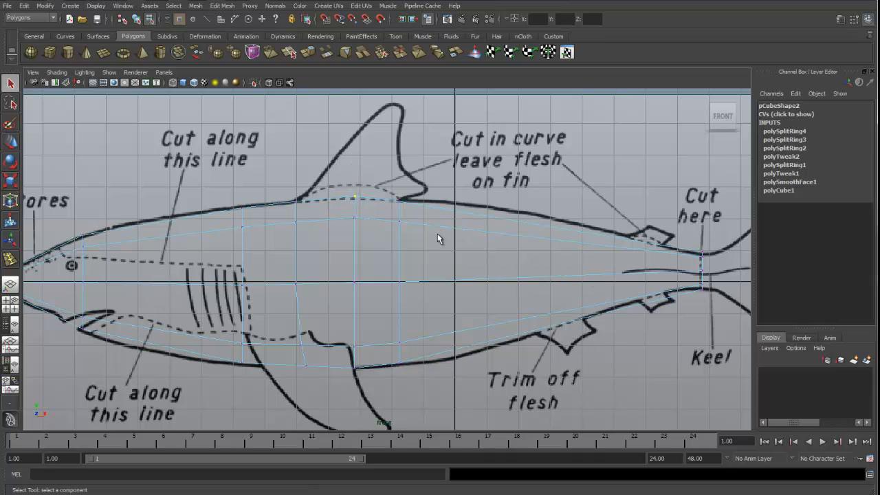
key(space)
click(352, 176)
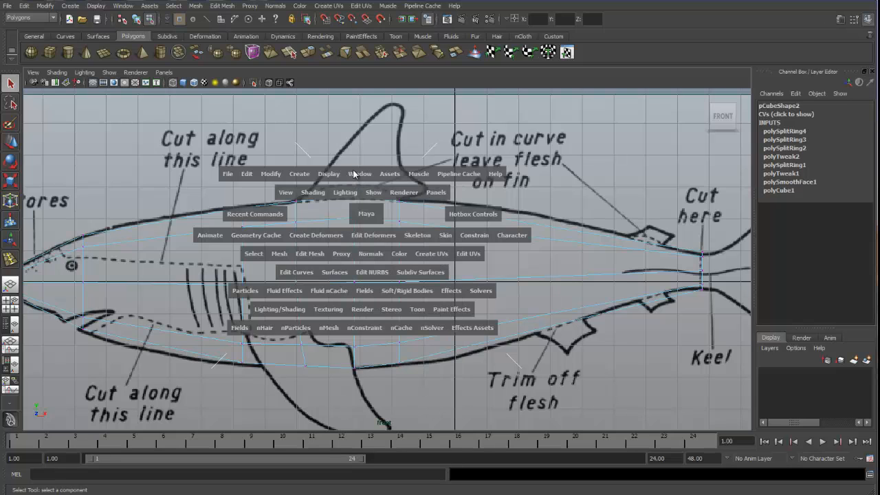
click(310, 252)
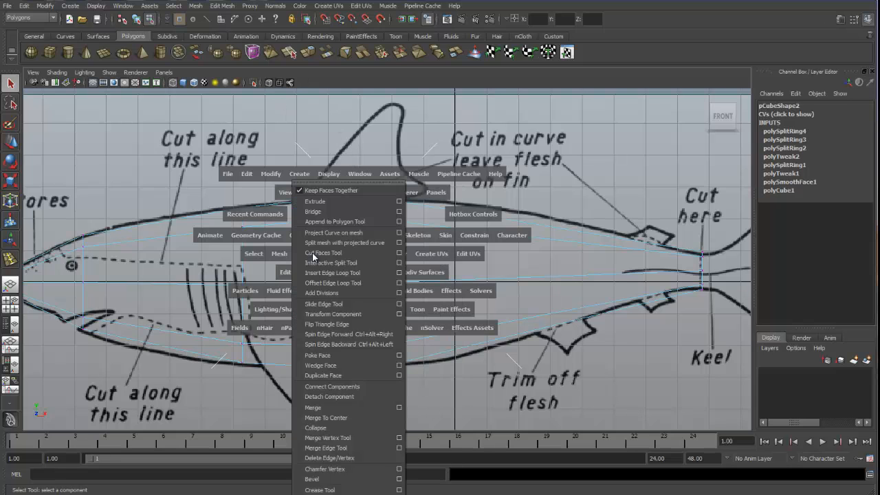
click(324, 273)
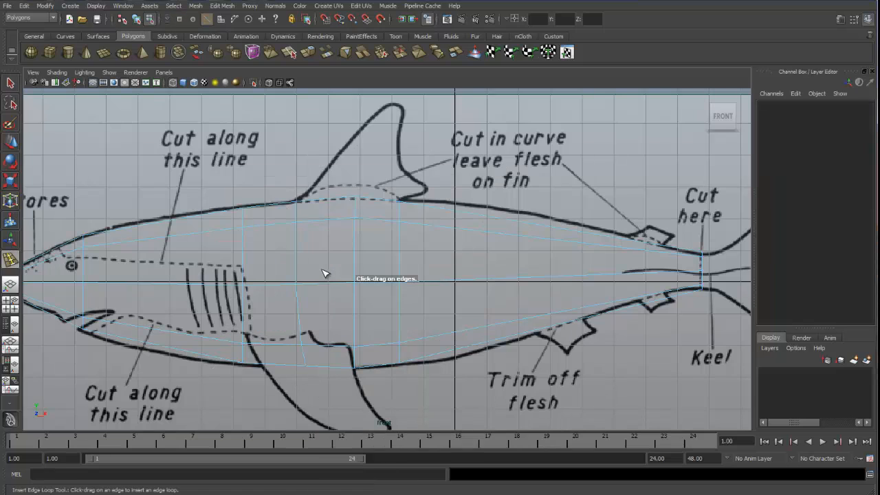
click(121, 284)
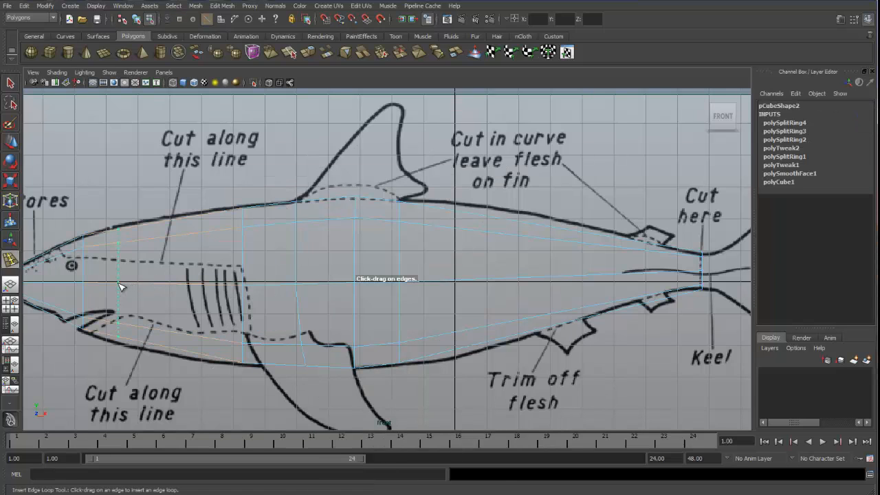
click(184, 287)
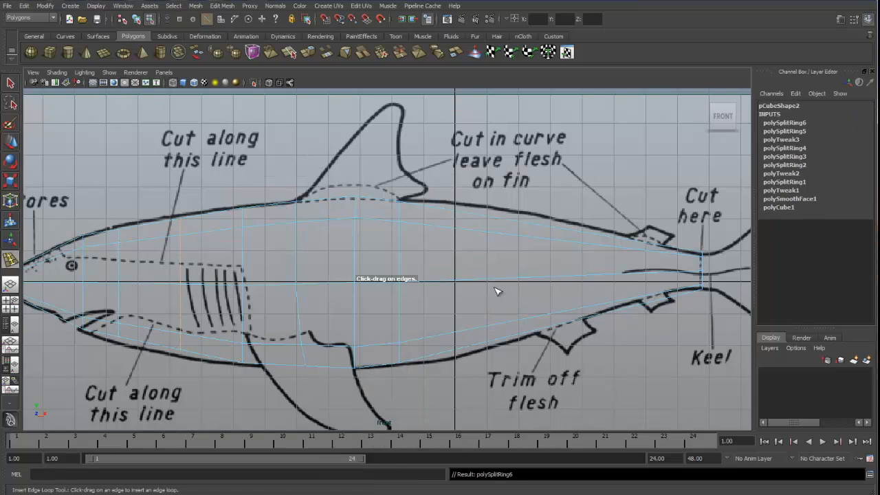
click(461, 283)
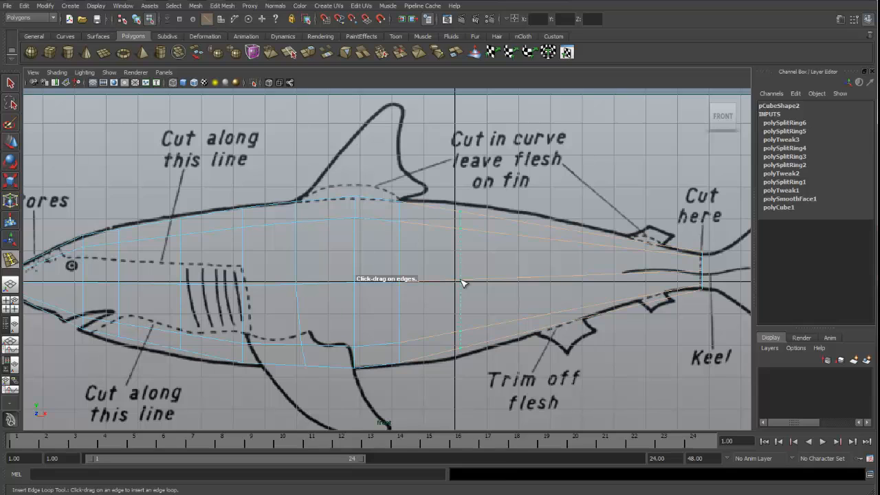
click(540, 282)
click(631, 277)
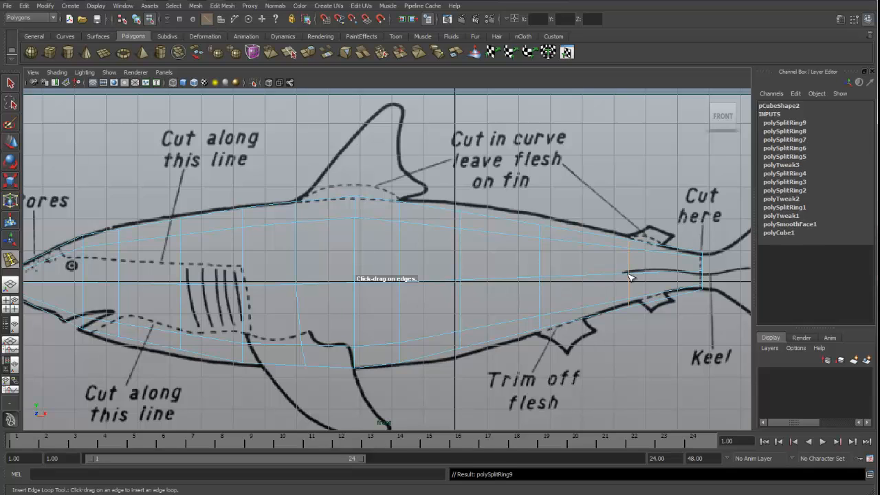
key(q)
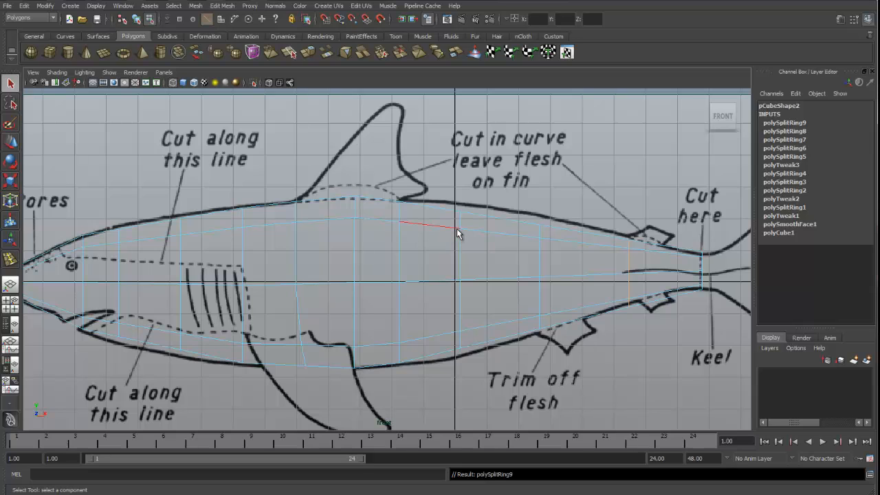
Step: Select the vertices of the loop at the small rear dorsal fin and raise them slightly to match the outline
key(r)
right_drag(457, 229, 426, 229)
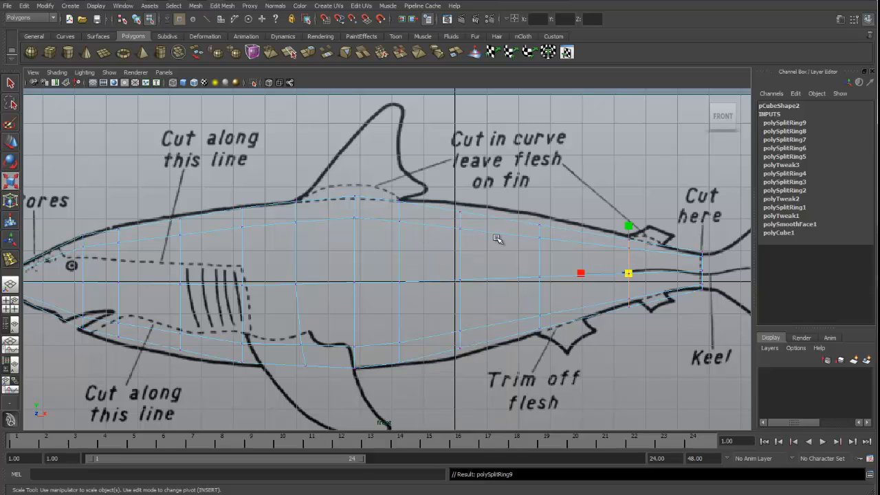
drag(588, 197, 644, 353)
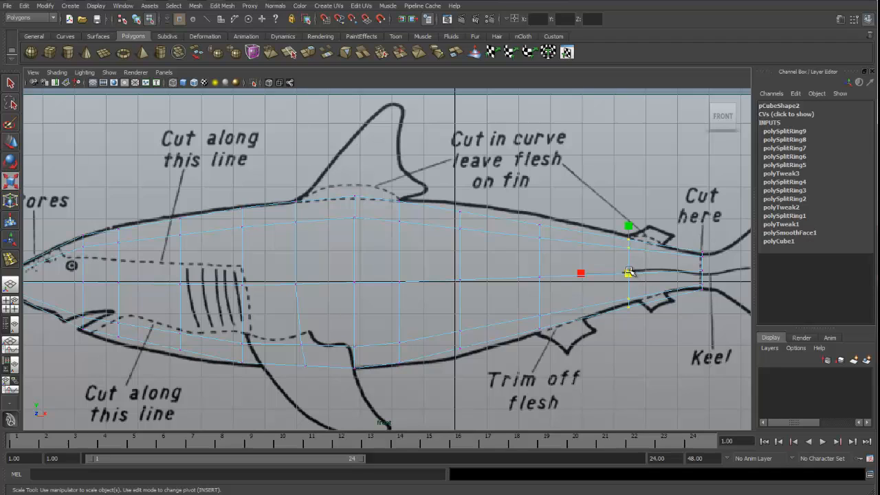
key(w)
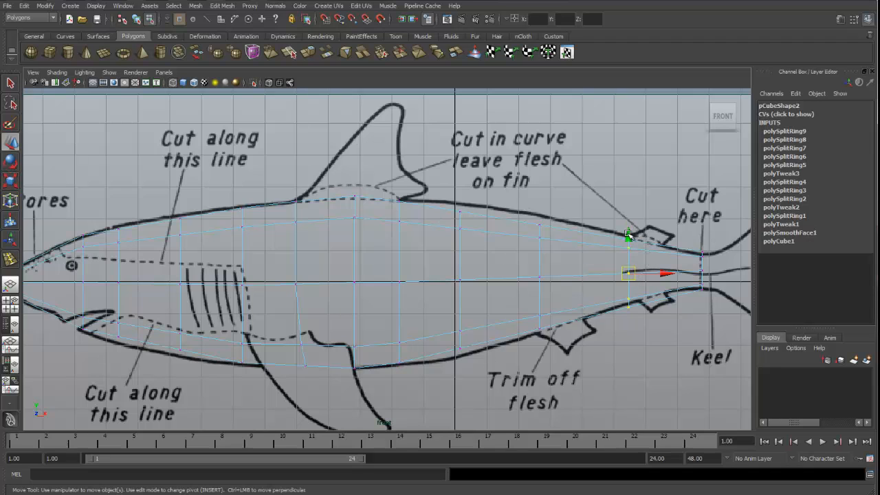
drag(627, 236, 627, 232)
Step: Scale up the vertices of the loop at the front of the pelvic fin and raise them slightly to fit the outline
drag(497, 199, 560, 386)
key(r)
drag(540, 277, 548, 278)
key(w)
drag(539, 241, 538, 238)
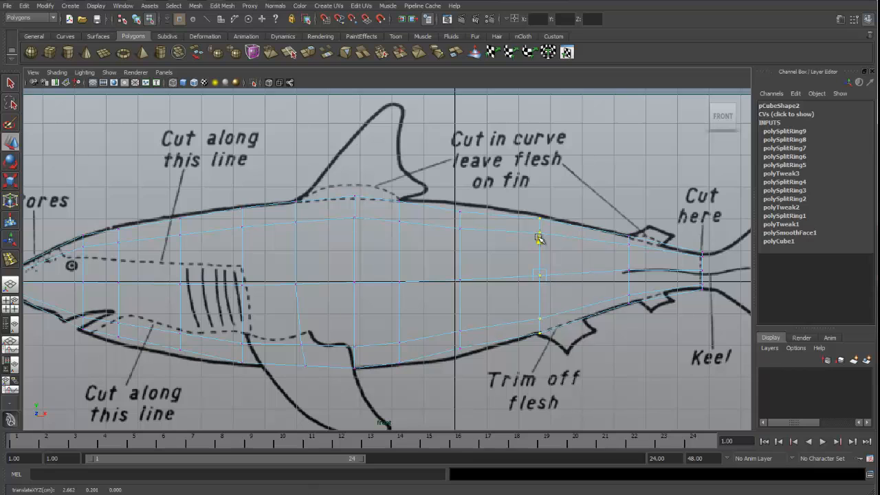
Step: Scale up the loop midway between the dorsal and pelvic fins and the loop at the dorsal fin's rear to fit the side outline
drag(428, 208, 487, 371)
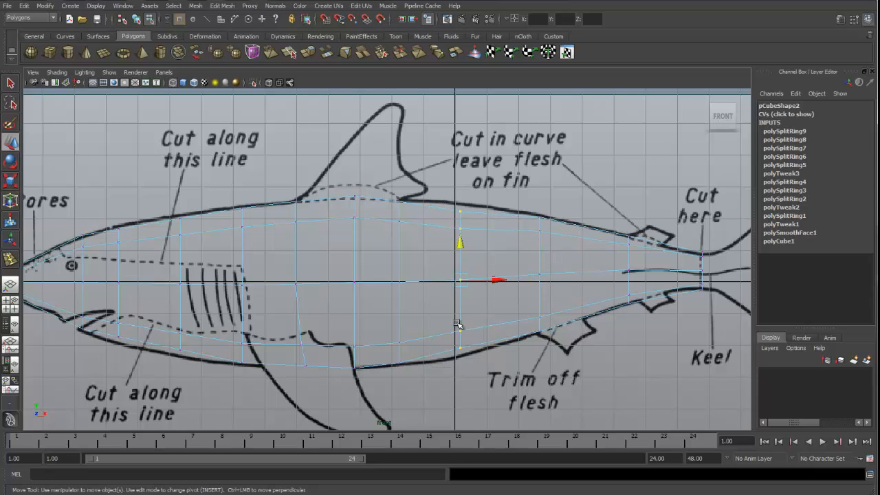
key(r)
drag(466, 279, 473, 281)
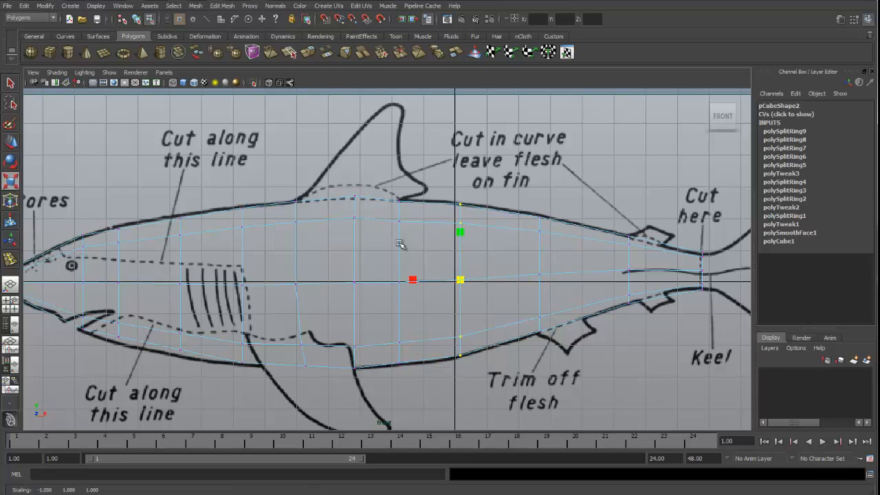
drag(390, 195, 427, 377)
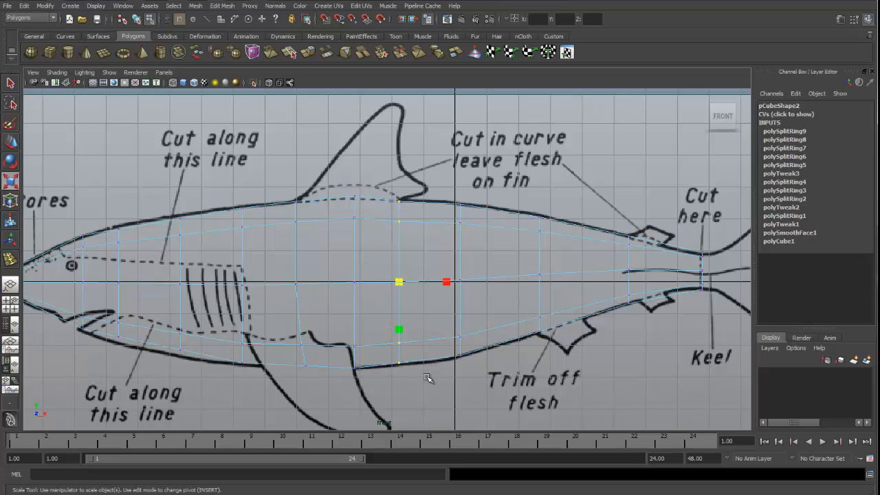
drag(401, 282, 403, 281)
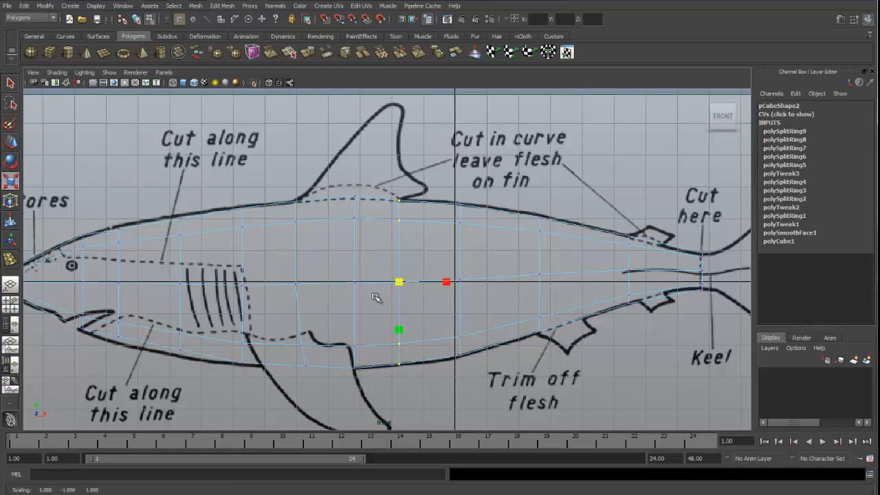
Step: Shift the loop just behind the jaw slightly tailward, scale it up and lower it a little to match the side outline
drag(105, 218, 143, 359)
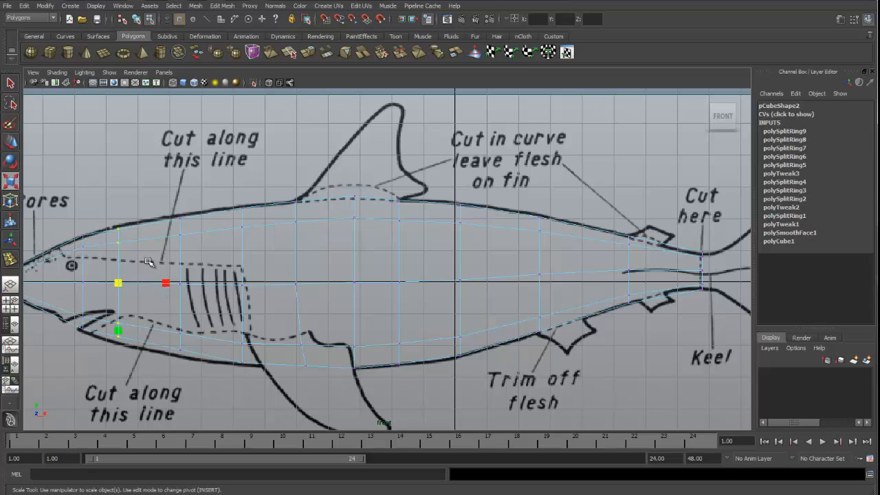
key(w)
mouse_move(142, 282)
mouse_down()
mouse_move(151, 283)
mouse_move(139, 286)
mouse_up()
key(r)
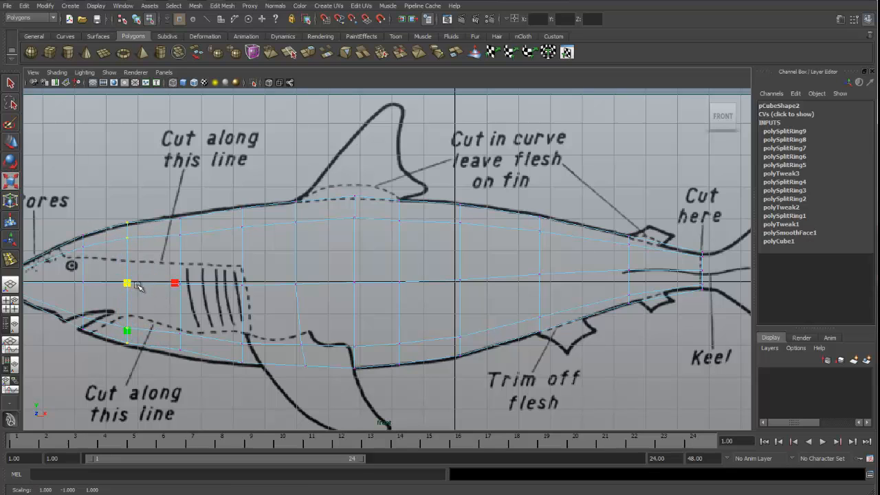
key(w)
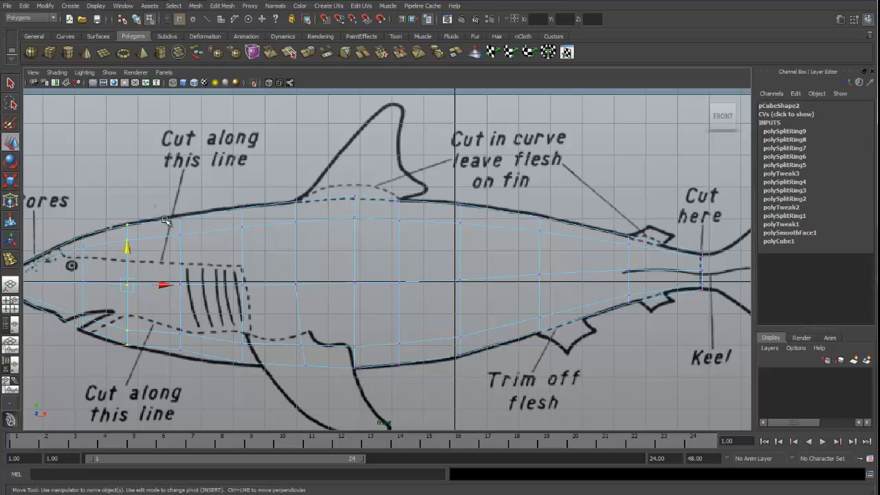
Step: Scale up the vertices of the loop at the front of the gills and lower them slightly to fit the outline
drag(165, 220, 200, 364)
key(r)
drag(182, 284, 185, 285)
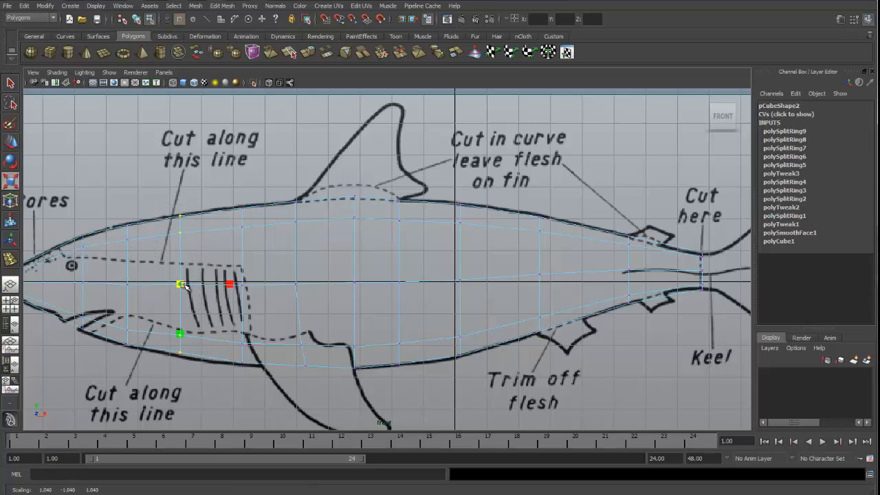
key(w)
drag(182, 248, 180, 247)
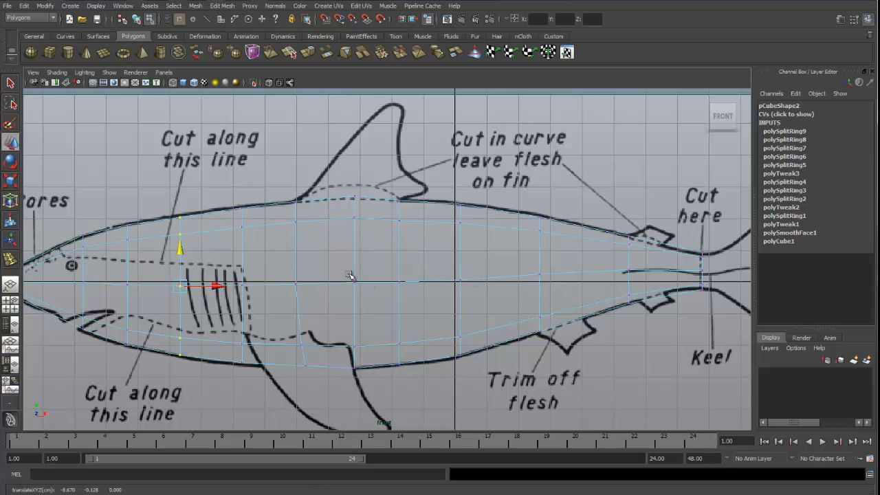
Step: Shade the side view, frame the whole model in the perspective view, and orbit around to inspect the body
alt+right_drag(445, 258, 428, 268)
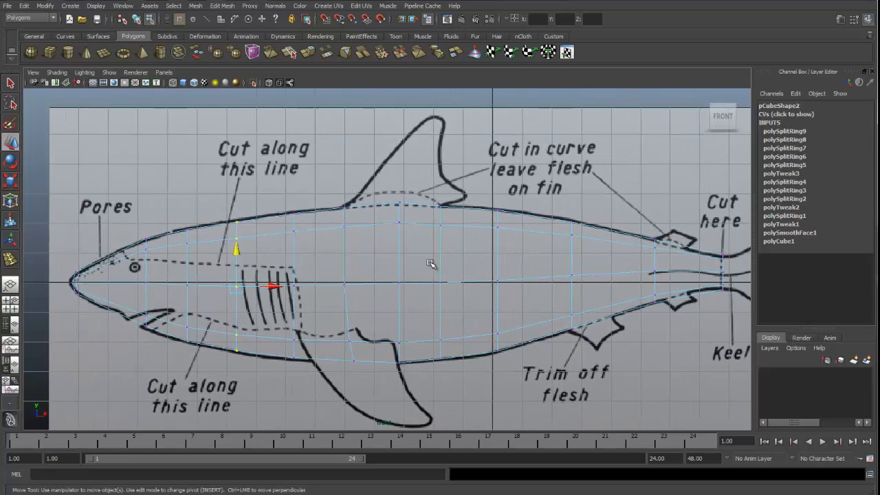
alt+middle_drag(504, 251, 454, 253)
key(5)
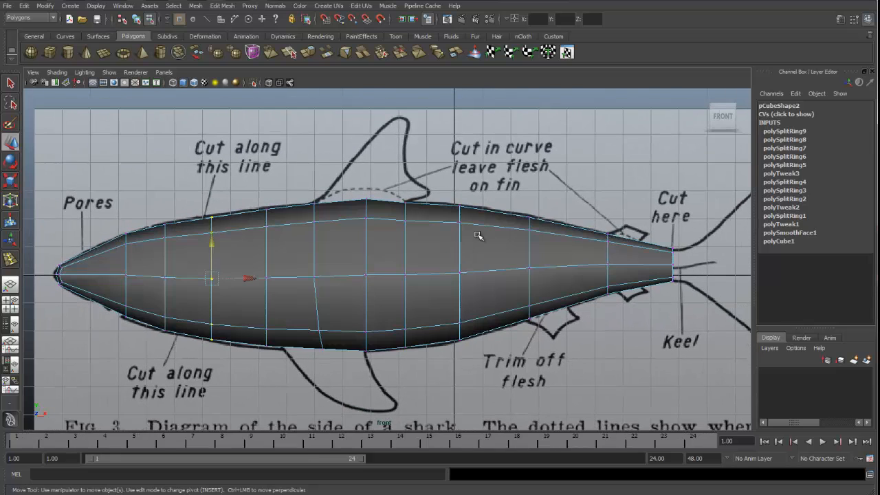
key(space)
alt+right_drag(512, 191, 553, 145)
click(398, 72)
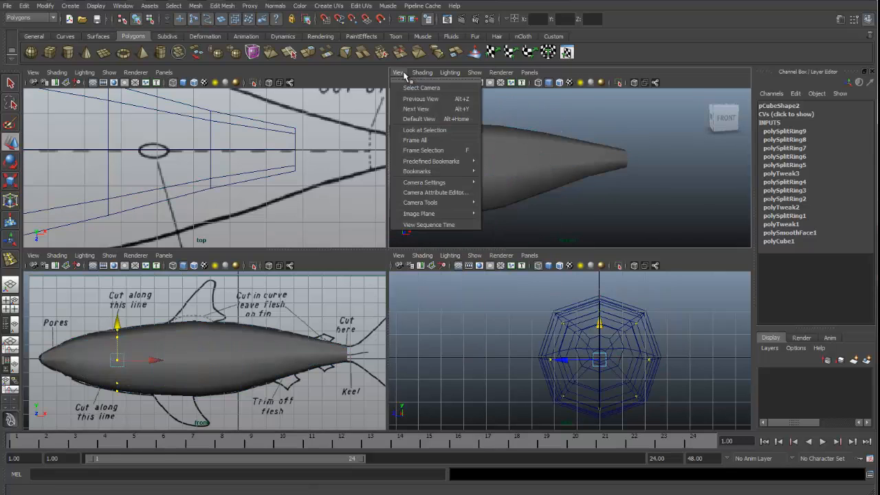
click(423, 142)
alt+drag(460, 167, 536, 113)
click(535, 114)
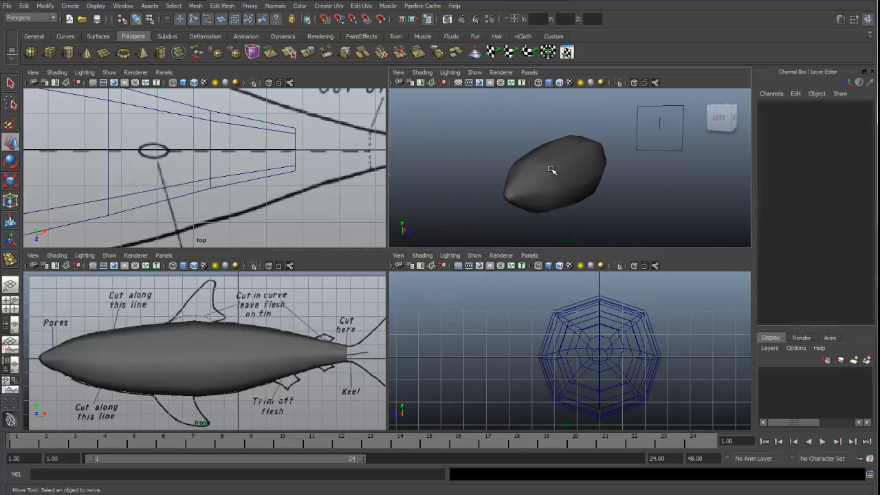
Step: Preview the shark body smoothed in the perspective view, then return it to unsmoothed display and deselect it
click(551, 169)
key(3)
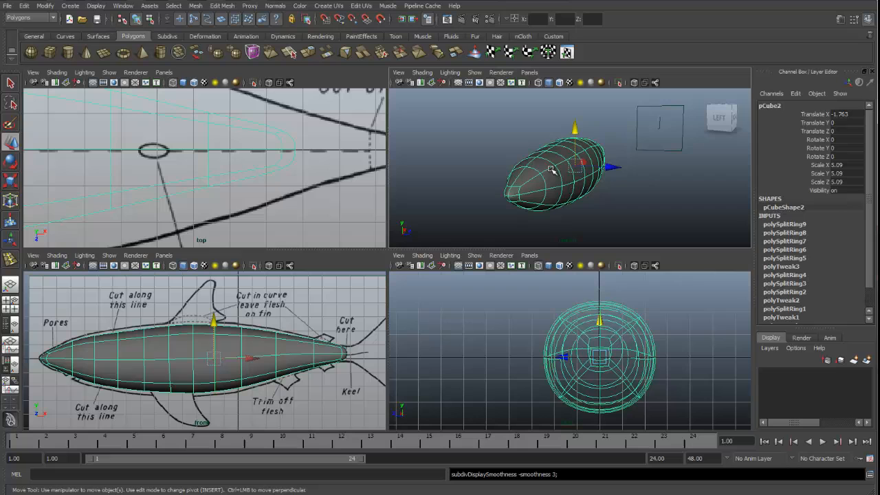
click(591, 195)
alt+drag(591, 195, 631, 180)
click(583, 169)
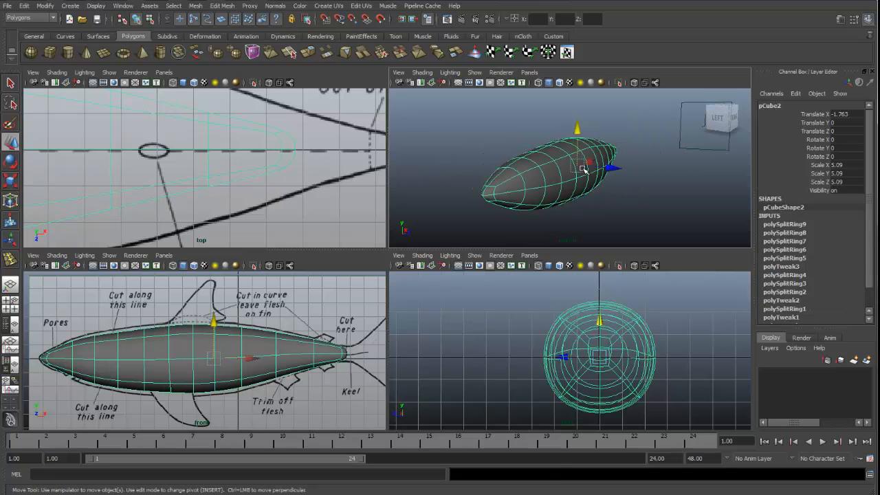
key(1)
key(q)
click(503, 129)
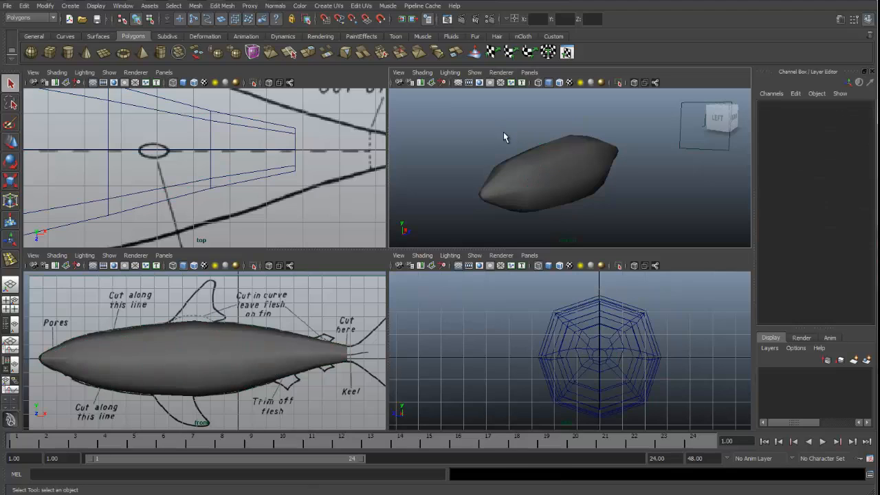
Step: In the top view, switch the body to vertex editing and select the loop just in front of the first dorsal fin for scaling
key(space)
scroll(357, 209, down, 8)
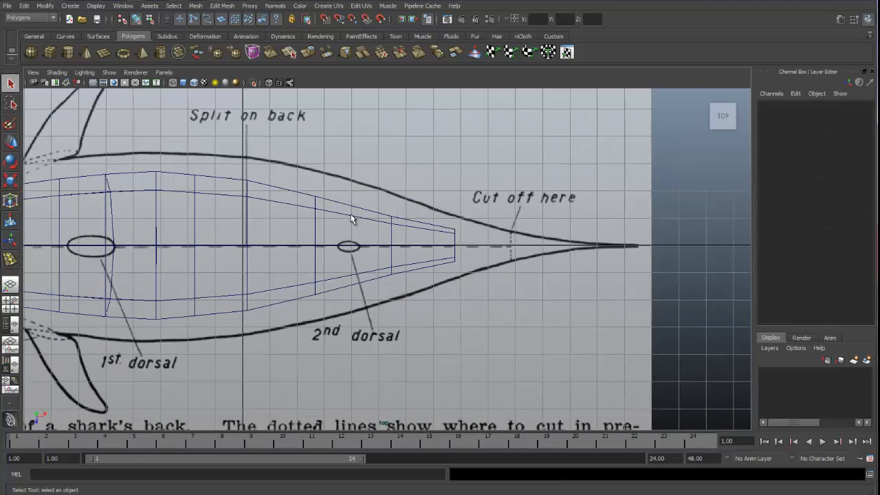
alt+middle_drag(328, 205, 466, 198)
scroll(465, 199, up, 5)
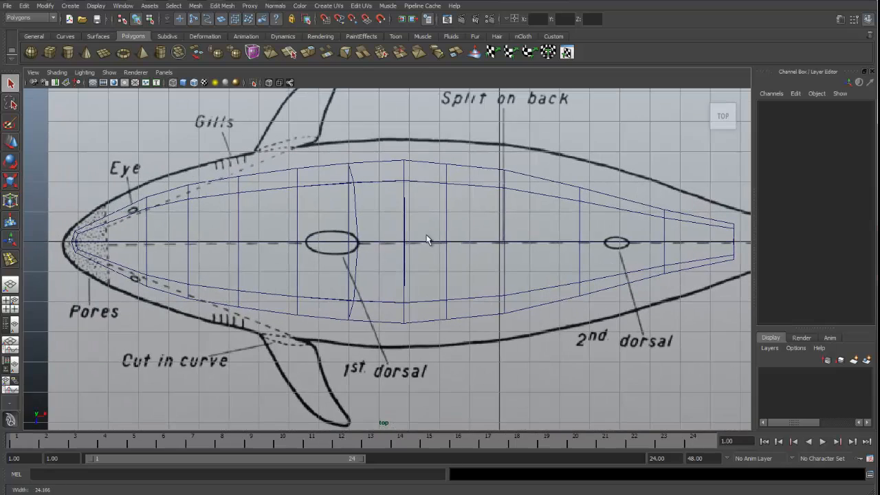
alt+middle_drag(413, 224, 412, 225)
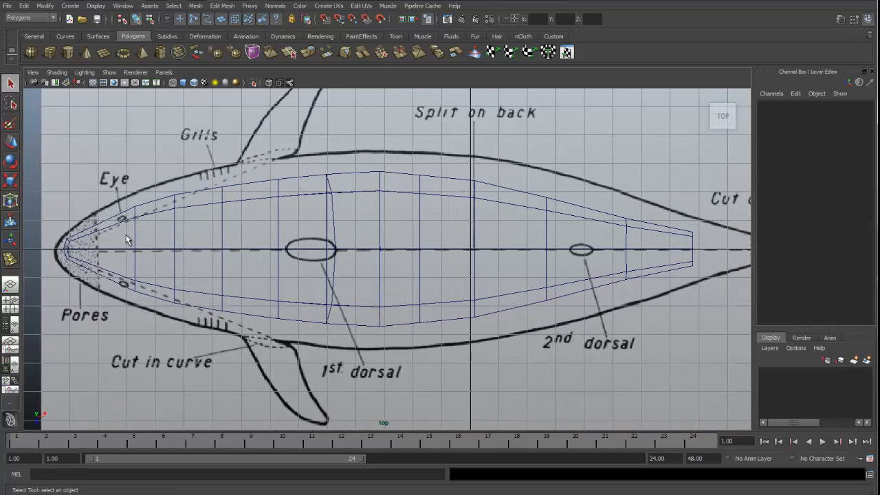
click(347, 173)
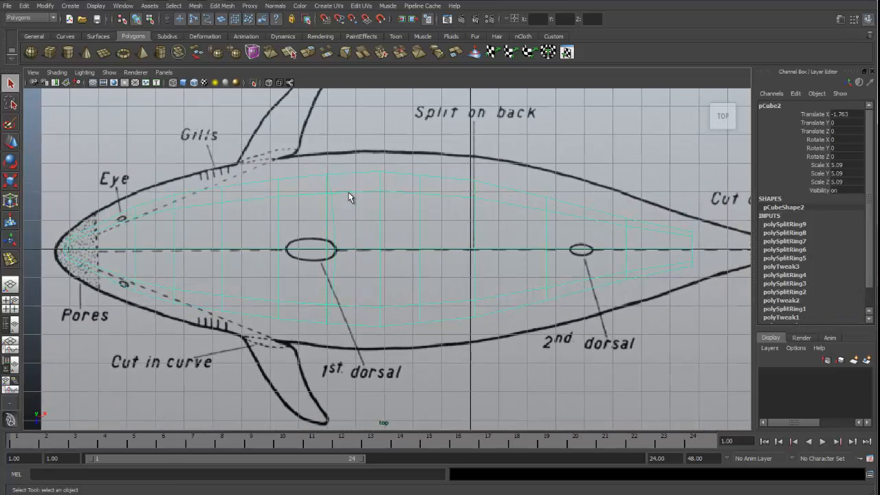
right_drag(348, 195, 321, 192)
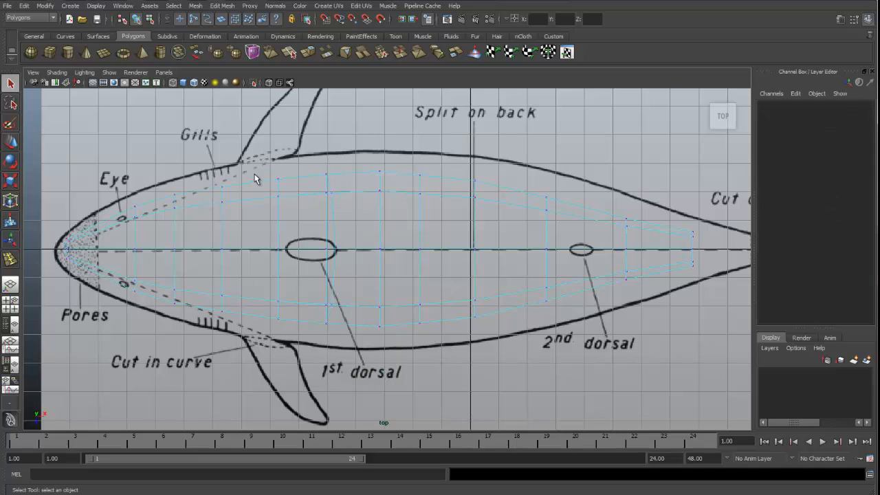
drag(273, 294, 291, 342)
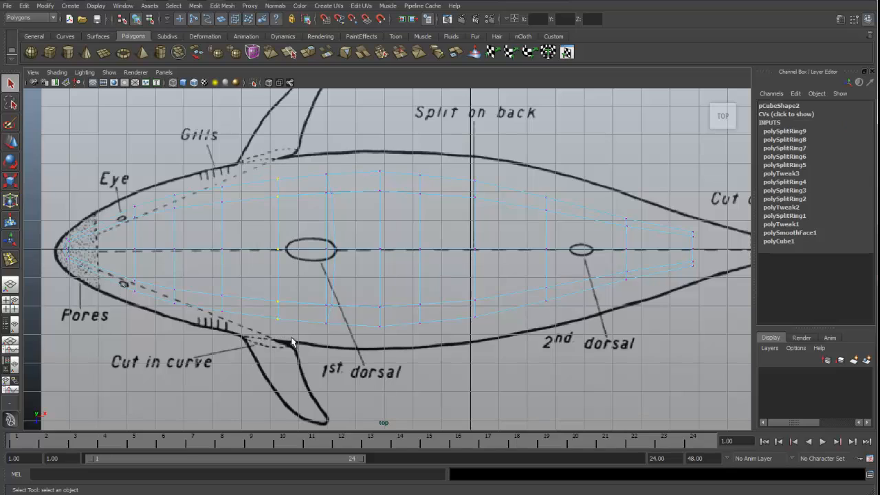
key(r)
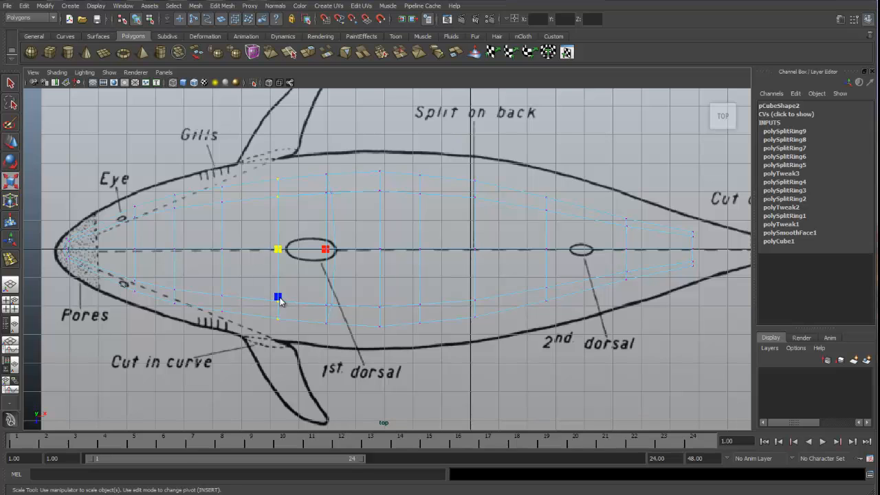
key(space)
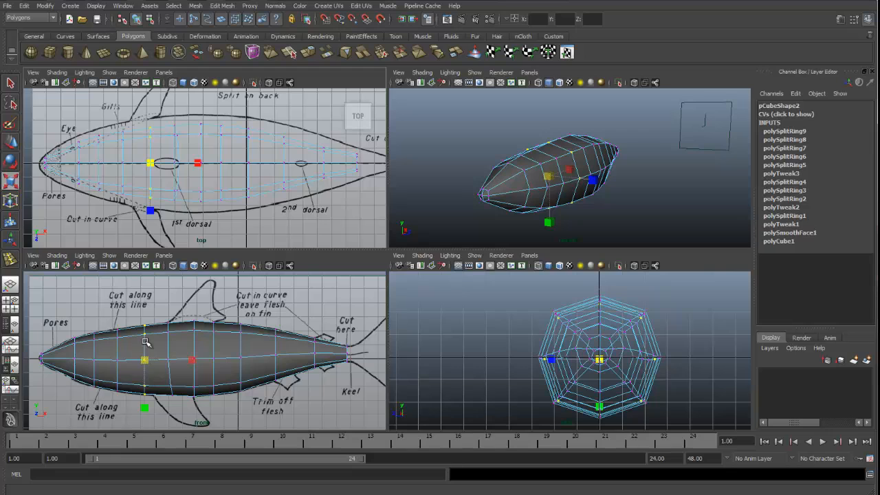
drag(150, 163, 163, 164)
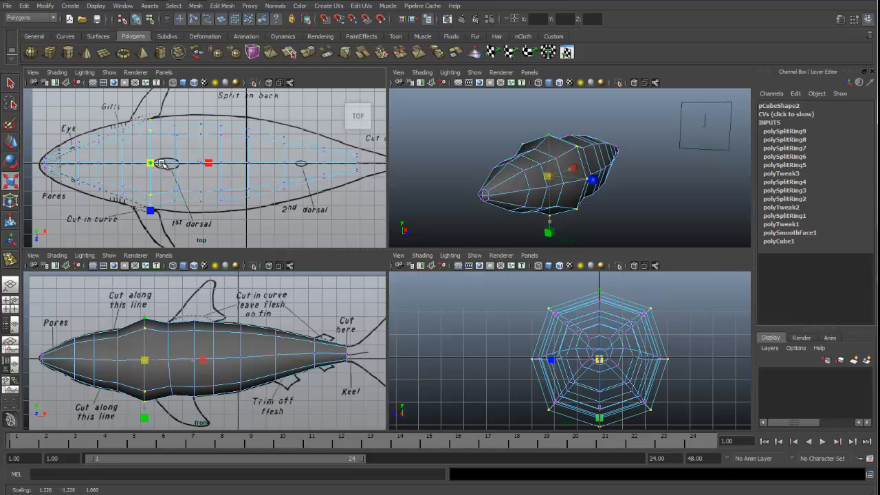
key(ctrl+z)
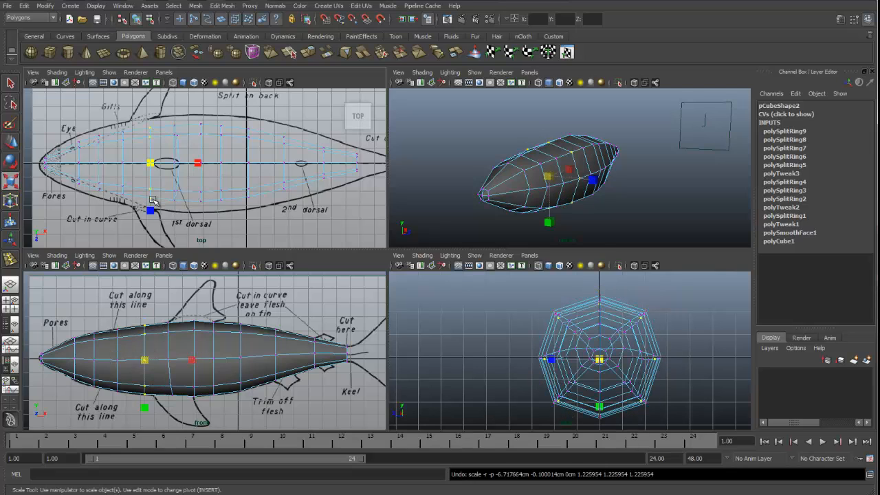
Step: Widen the selected loop and the loops ahead of it toward the snout, scaling only along Z to match the top-view outline
drag(151, 211, 154, 224)
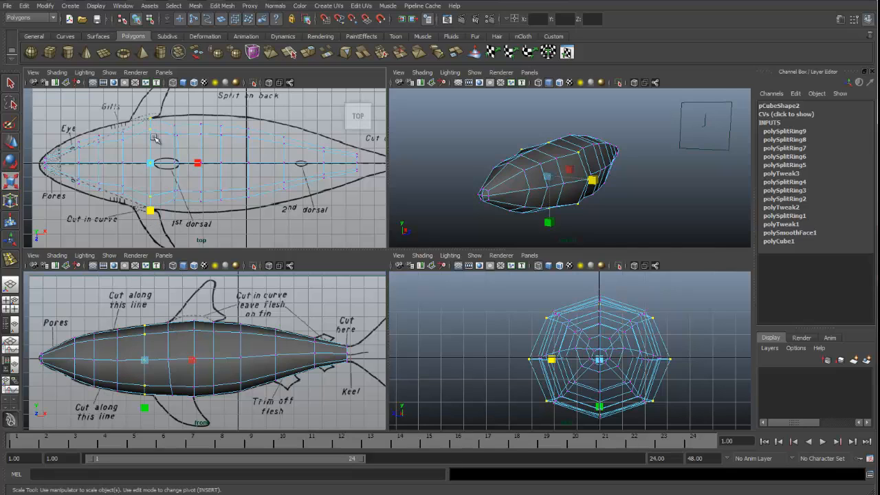
key(space)
drag(207, 172, 240, 327)
drag(224, 296, 226, 311)
drag(168, 191, 177, 313)
drag(126, 197, 138, 314)
drag(51, 224, 74, 331)
Step: Widen the loop at the rear of the first dorsal fin and the next two loops tailward along Z to meet the top outline
drag(314, 163, 343, 337)
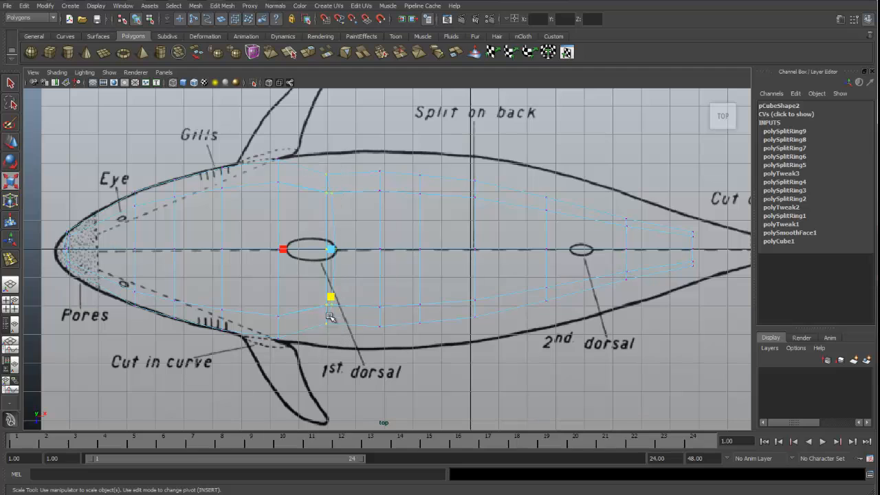
drag(330, 297, 332, 311)
drag(364, 164, 402, 347)
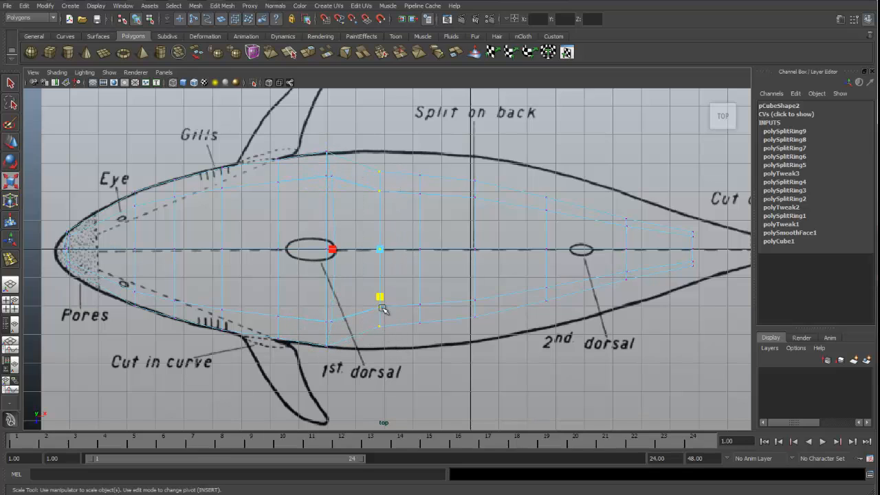
drag(380, 305, 384, 309)
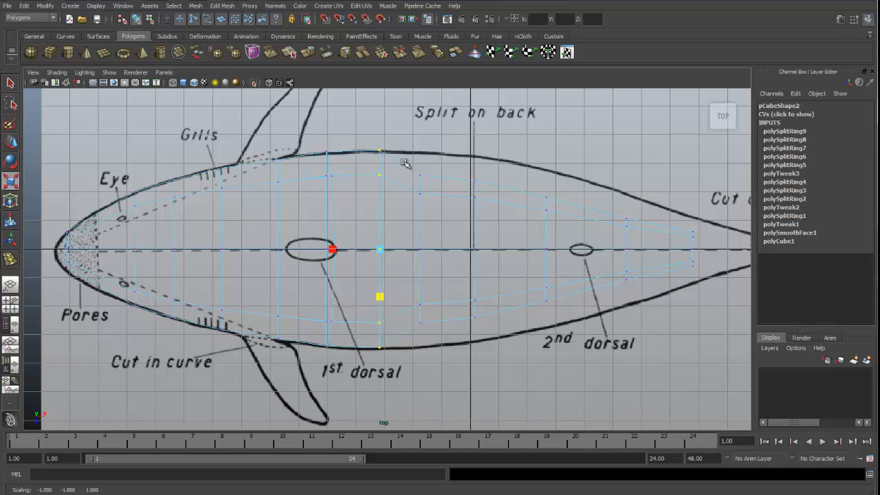
drag(404, 163, 429, 334)
drag(421, 300, 420, 310)
Step: Widen the remaining four loops, from the split-on-back line to the tail end, along Z to match the top outline
drag(453, 164, 477, 314)
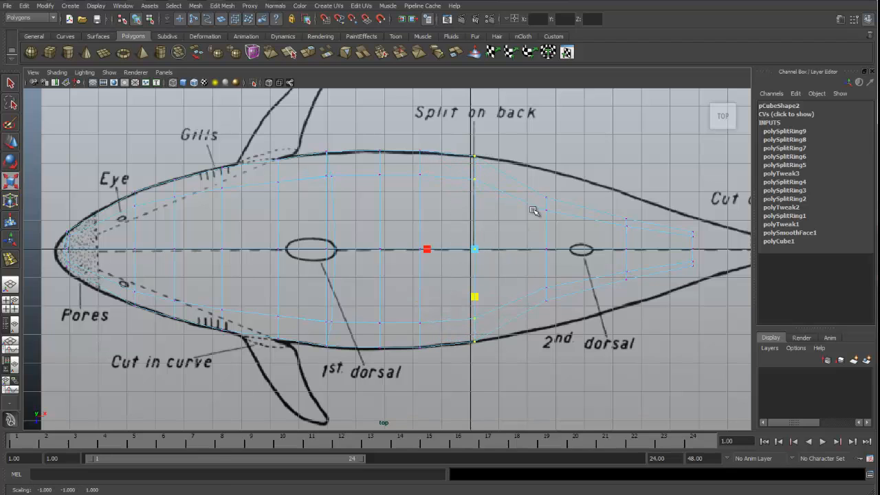
drag(539, 180, 549, 322)
drag(616, 204, 638, 339)
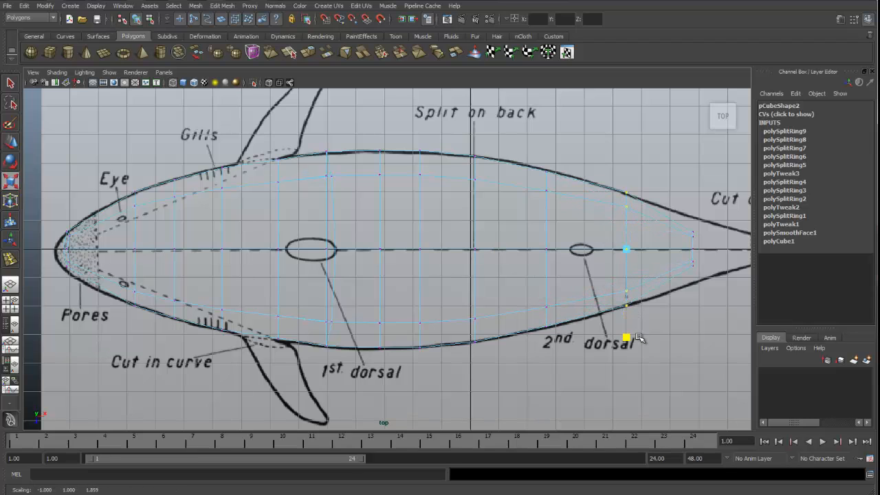
drag(683, 221, 696, 349)
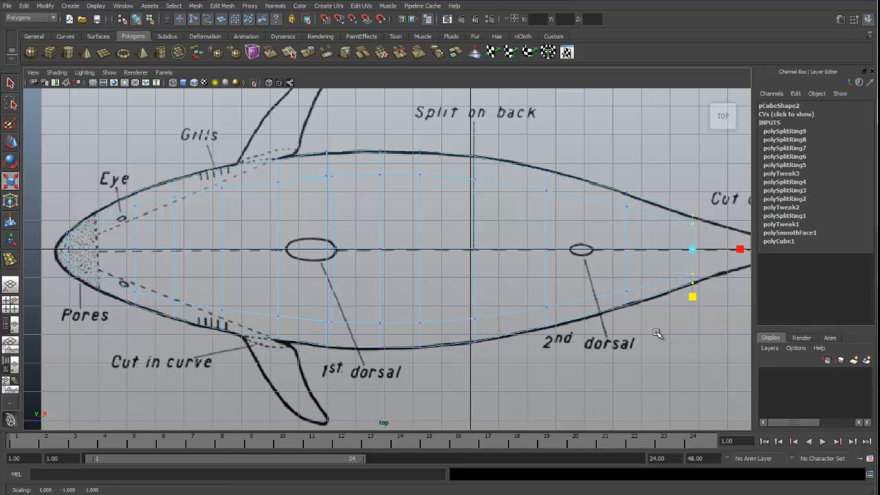
scroll(555, 355, down, 1)
alt+middle_drag(555, 355, 541, 358)
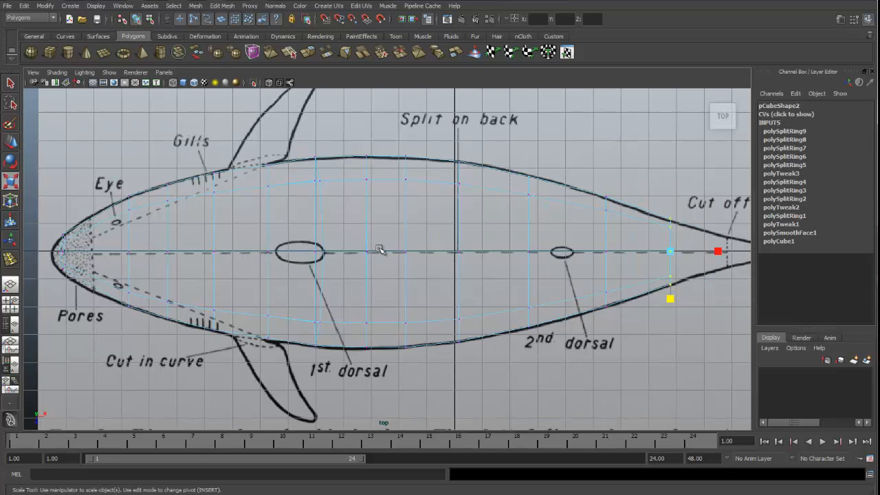
scroll(666, 276, down, 1)
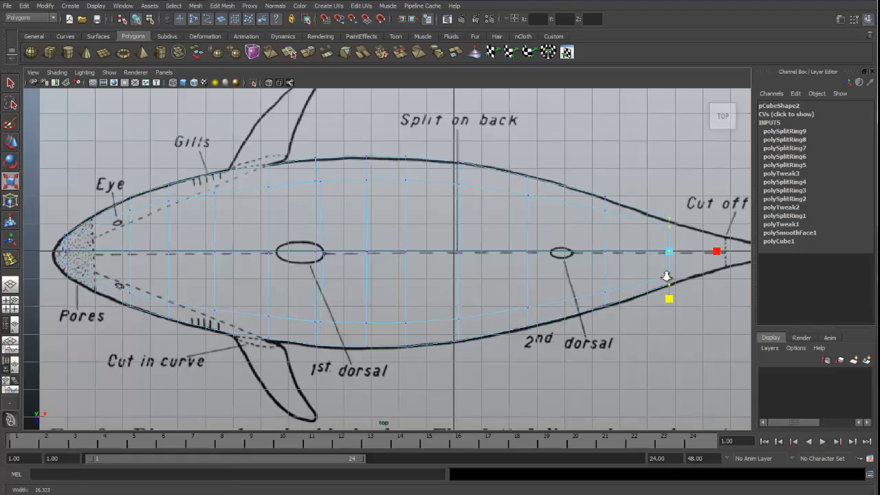
scroll(457, 307, down, 2)
scroll(477, 293, down, 1)
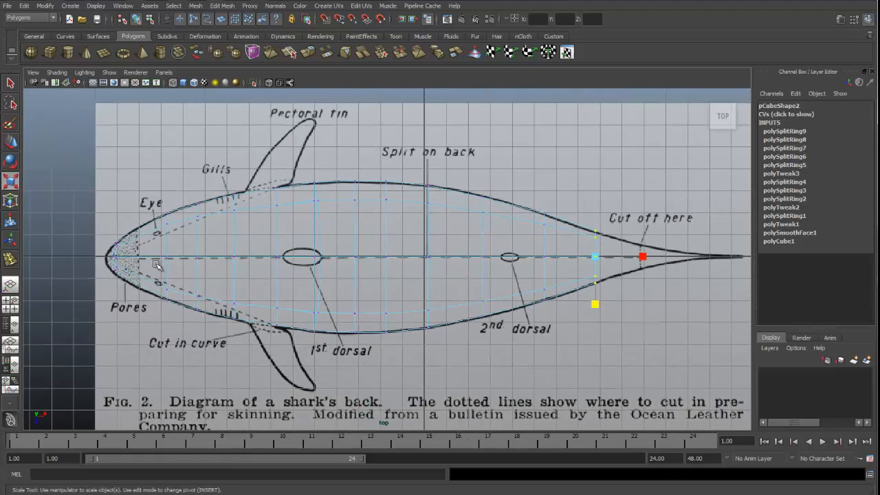
alt+middle_drag(77, 284, 112, 284)
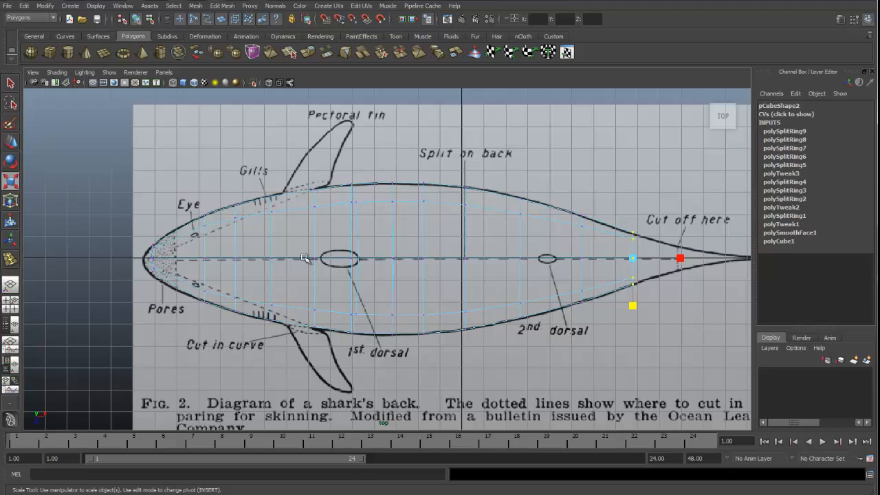
click(235, 258)
key(w)
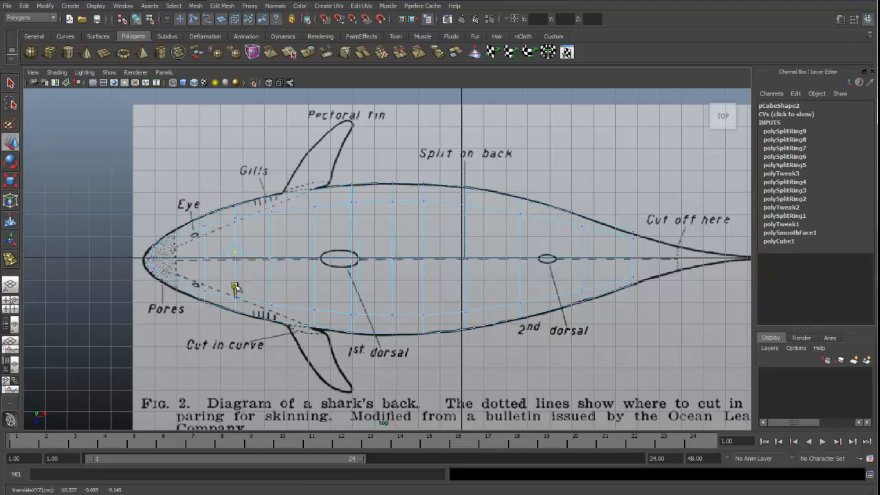
key(ctrl+z)
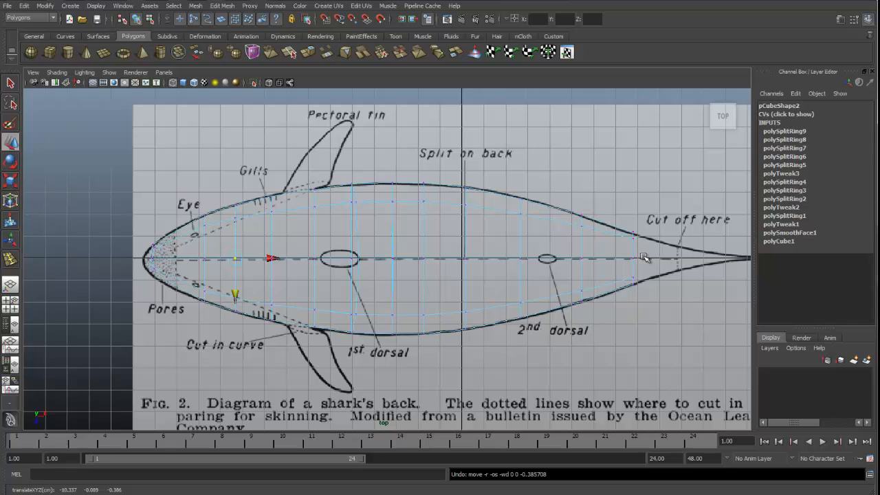
Step: Return to the four-view layout, turn on smooth preview for the shark body, and switch it from vertex editing to object mode
key(space)
alt+drag(608, 201, 535, 206)
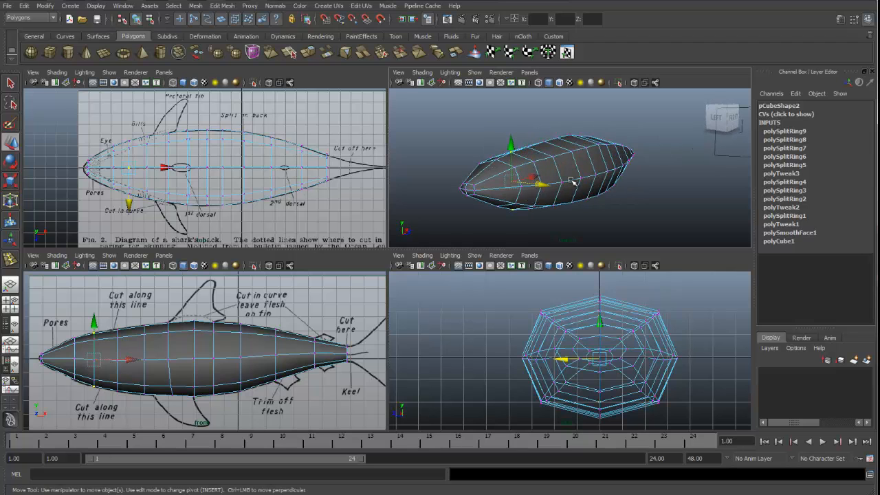
key(3)
right_drag(569, 145, 600, 144)
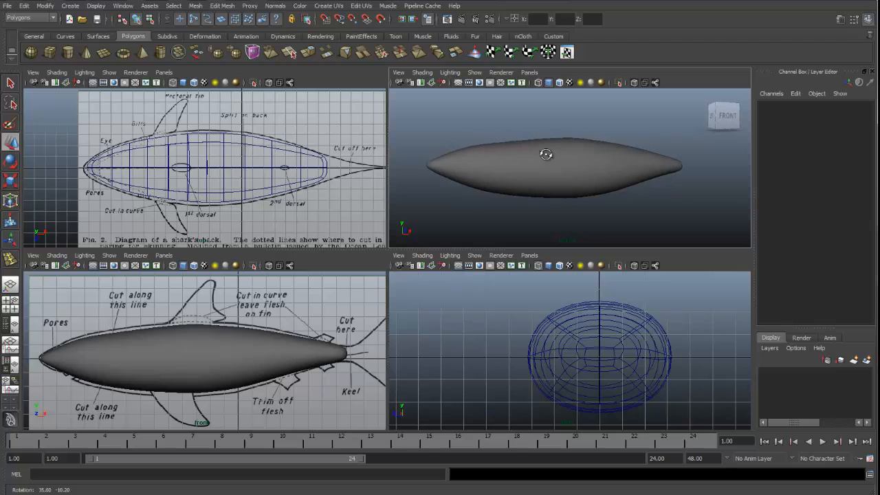